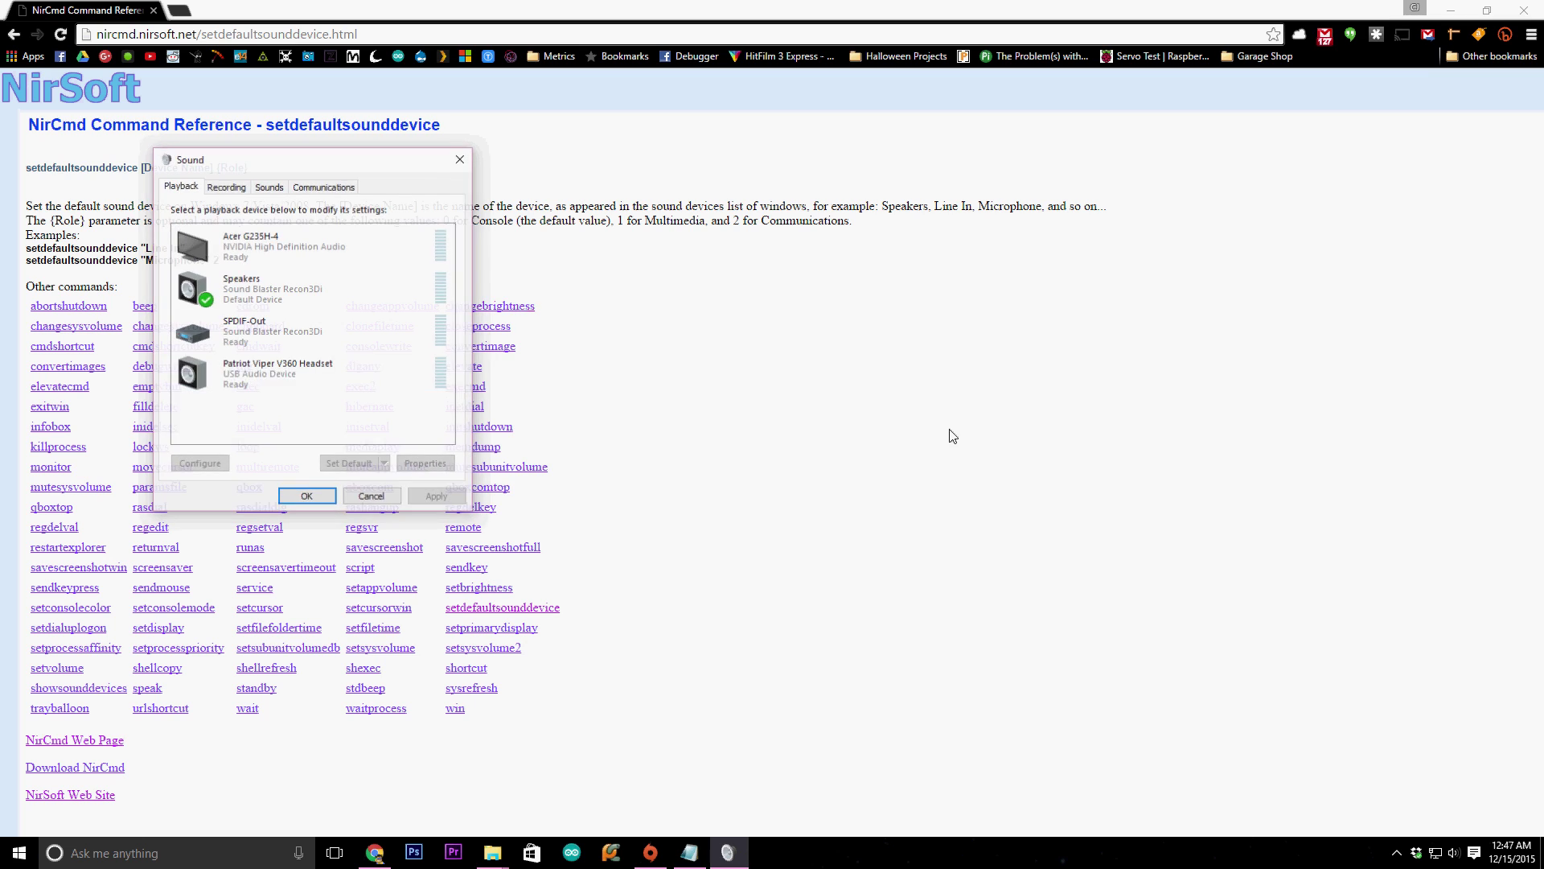
- Check the available options for the Patriot Viper V360 Headset playback device and return to the setdefaultsounddevice reference page
{"action": "right_click", "coordinate": [308, 370]}
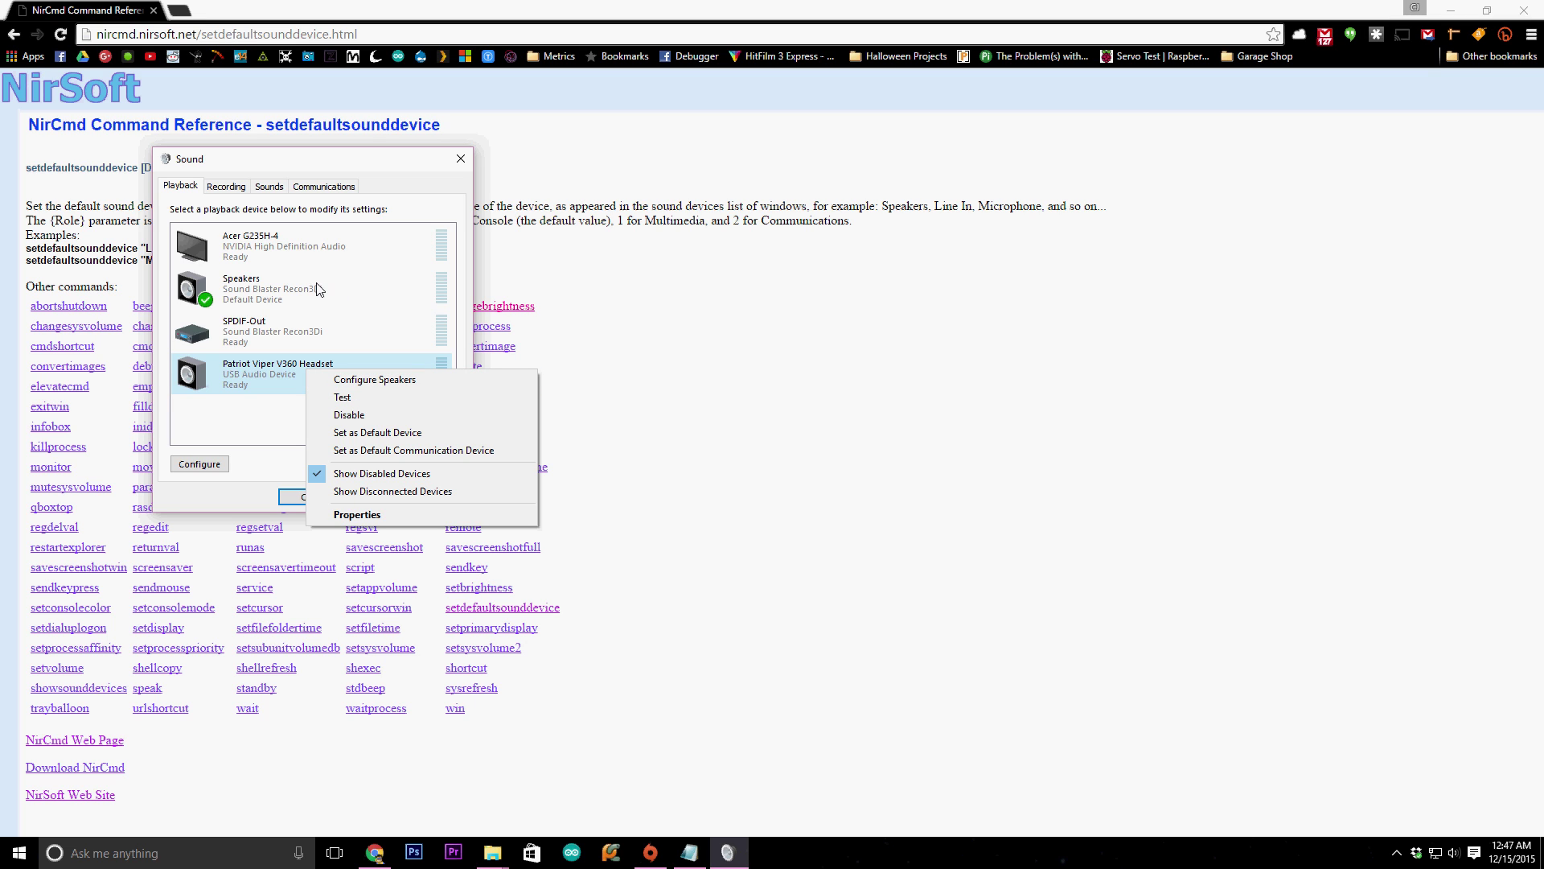
{"action": "left_click", "coordinate": [574, 394]}
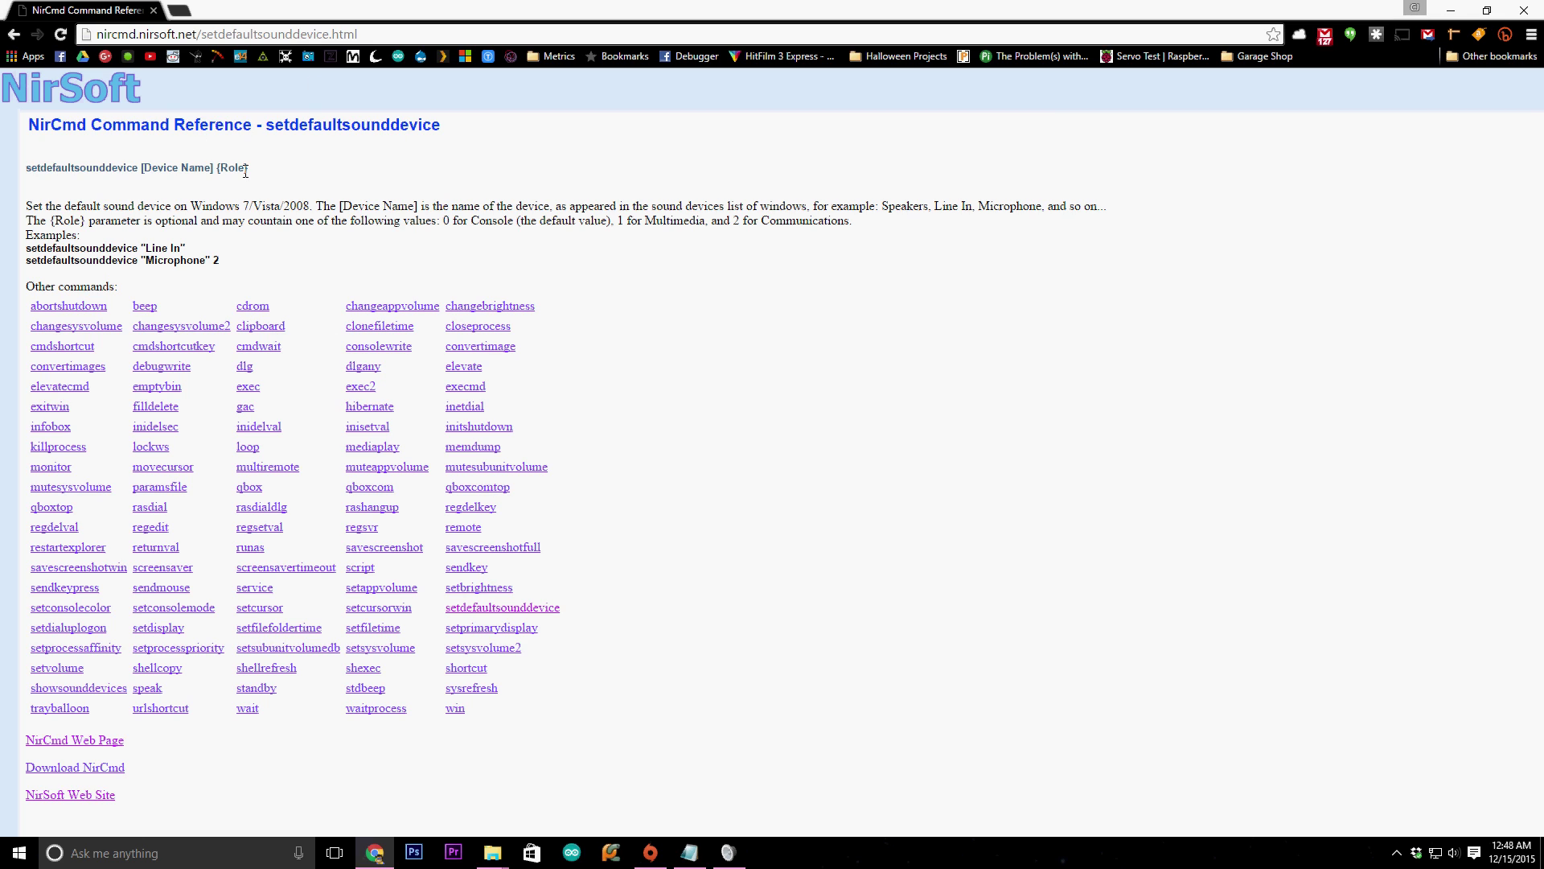
{"action": "left_click", "coordinate": [100, 37]}
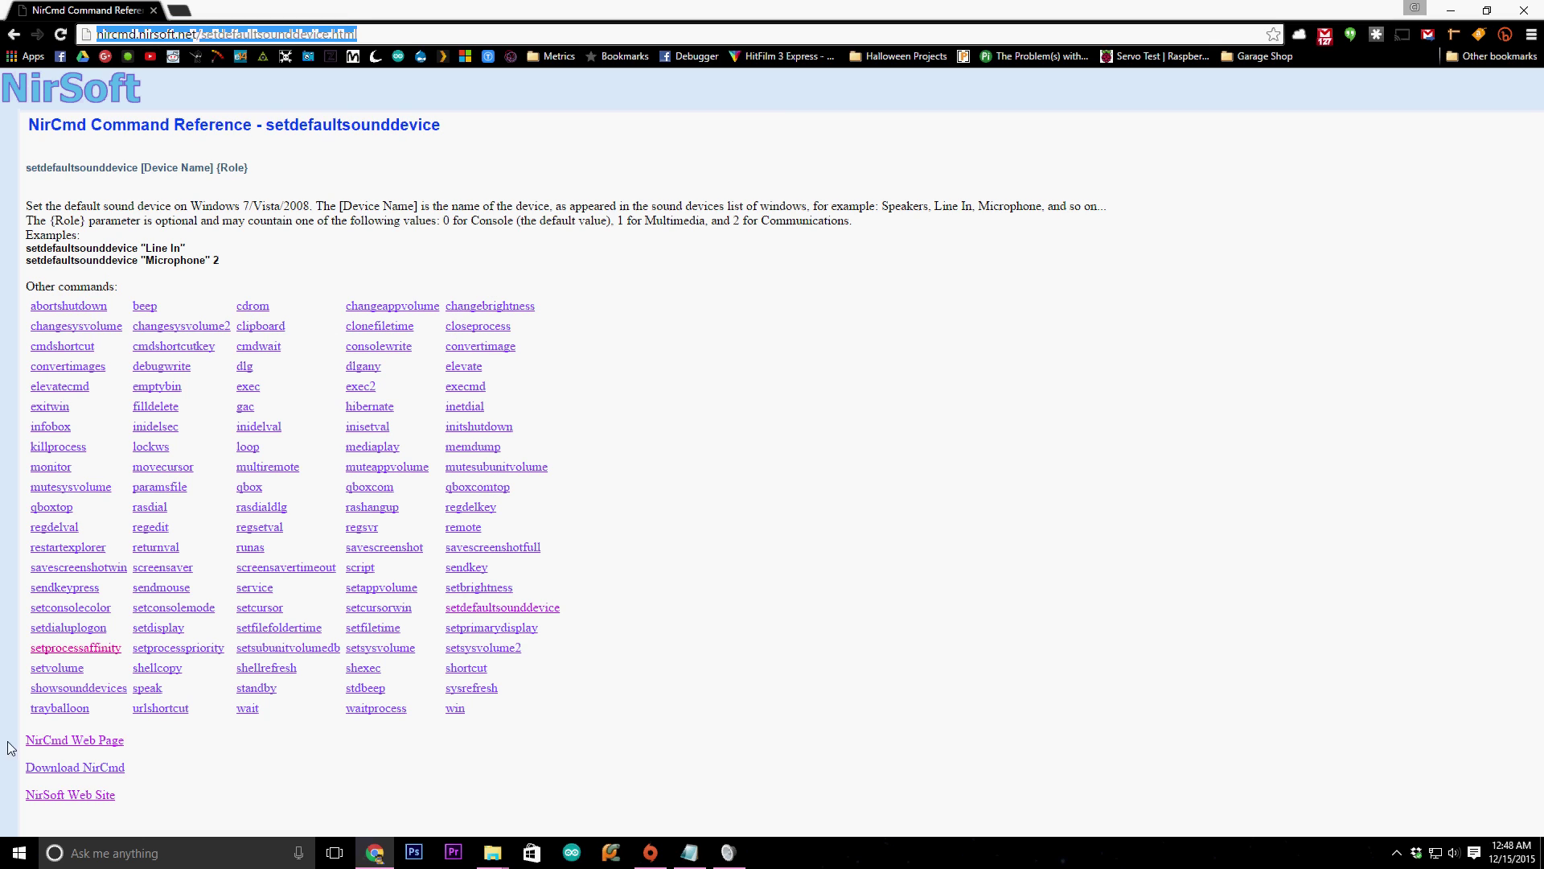
{"action": "left_click", "coordinate": [46, 782]}
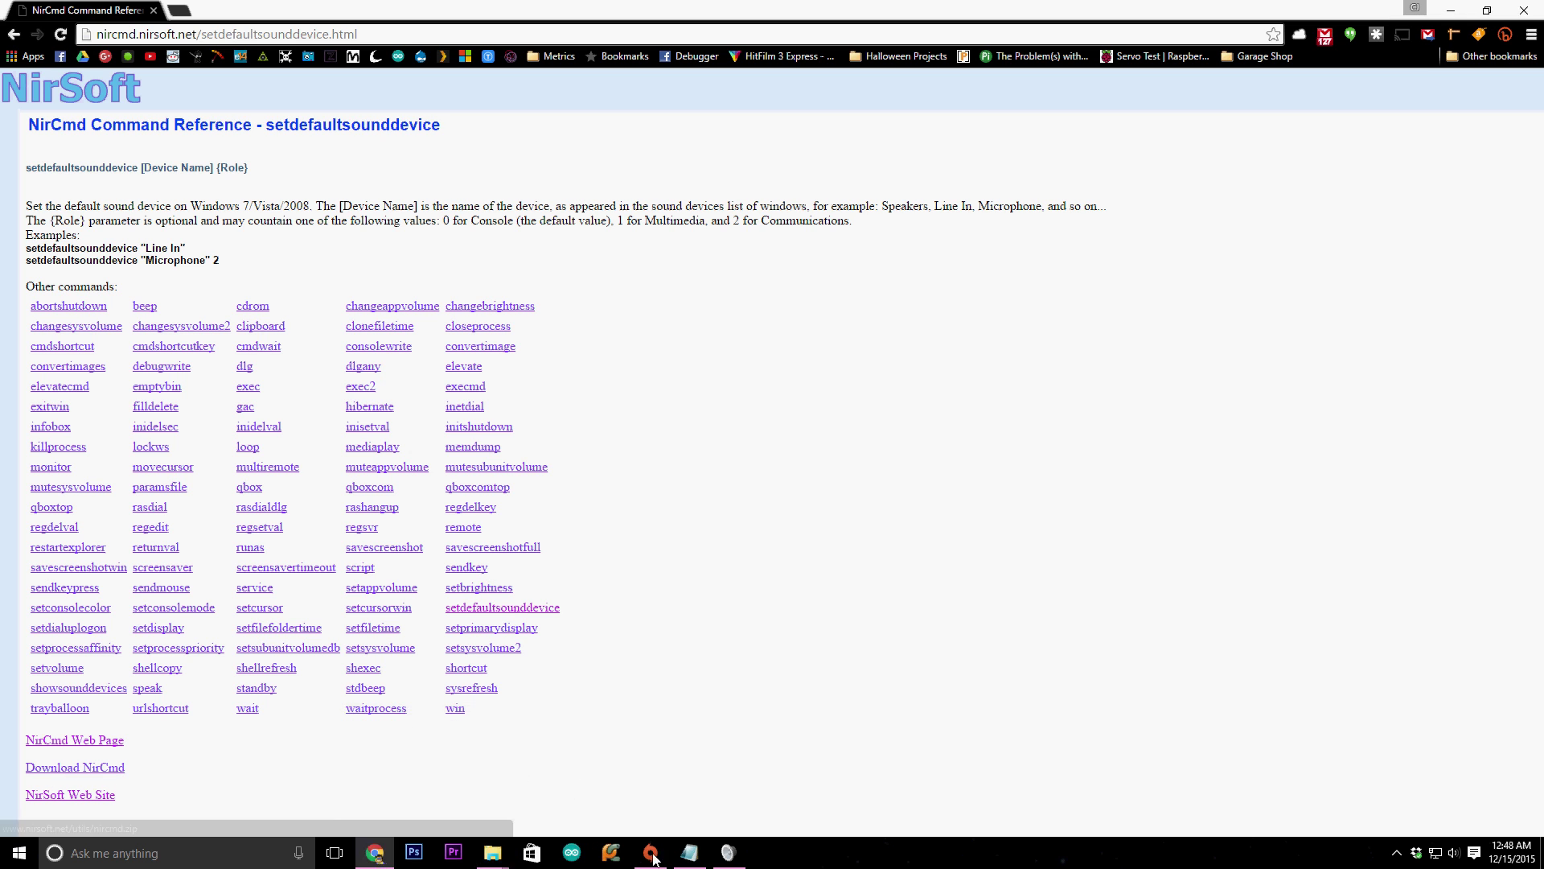
- Switch to File Explorer's nircmd folder in Downloads and try to launch nircmd.exe, cancelling the security warning
{"action": "left_click", "coordinate": [492, 853]}
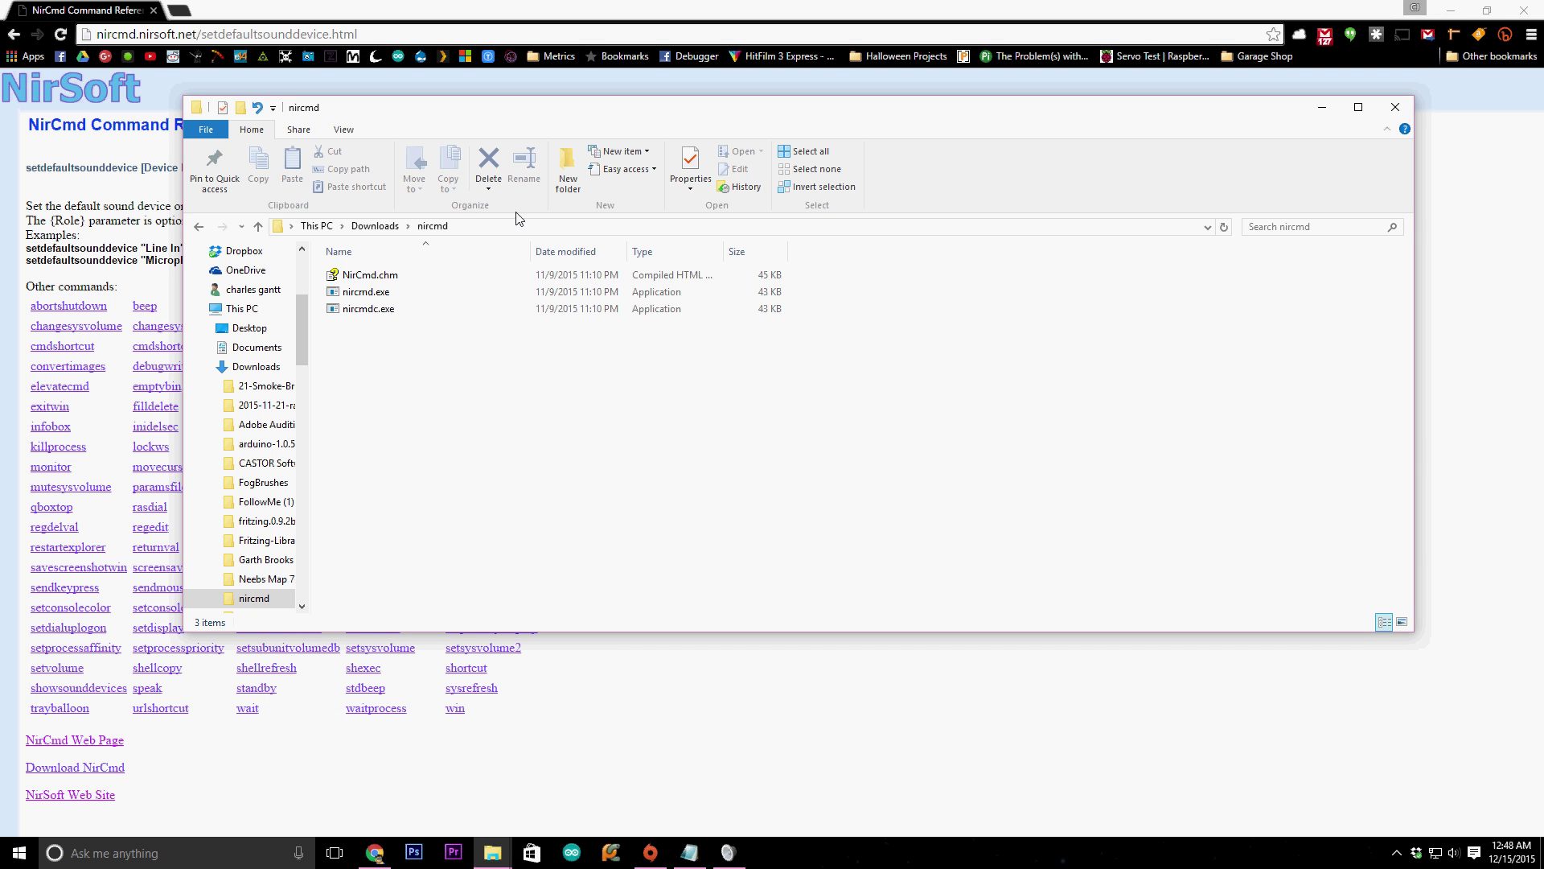
{"action": "left_click", "coordinate": [460, 294]}
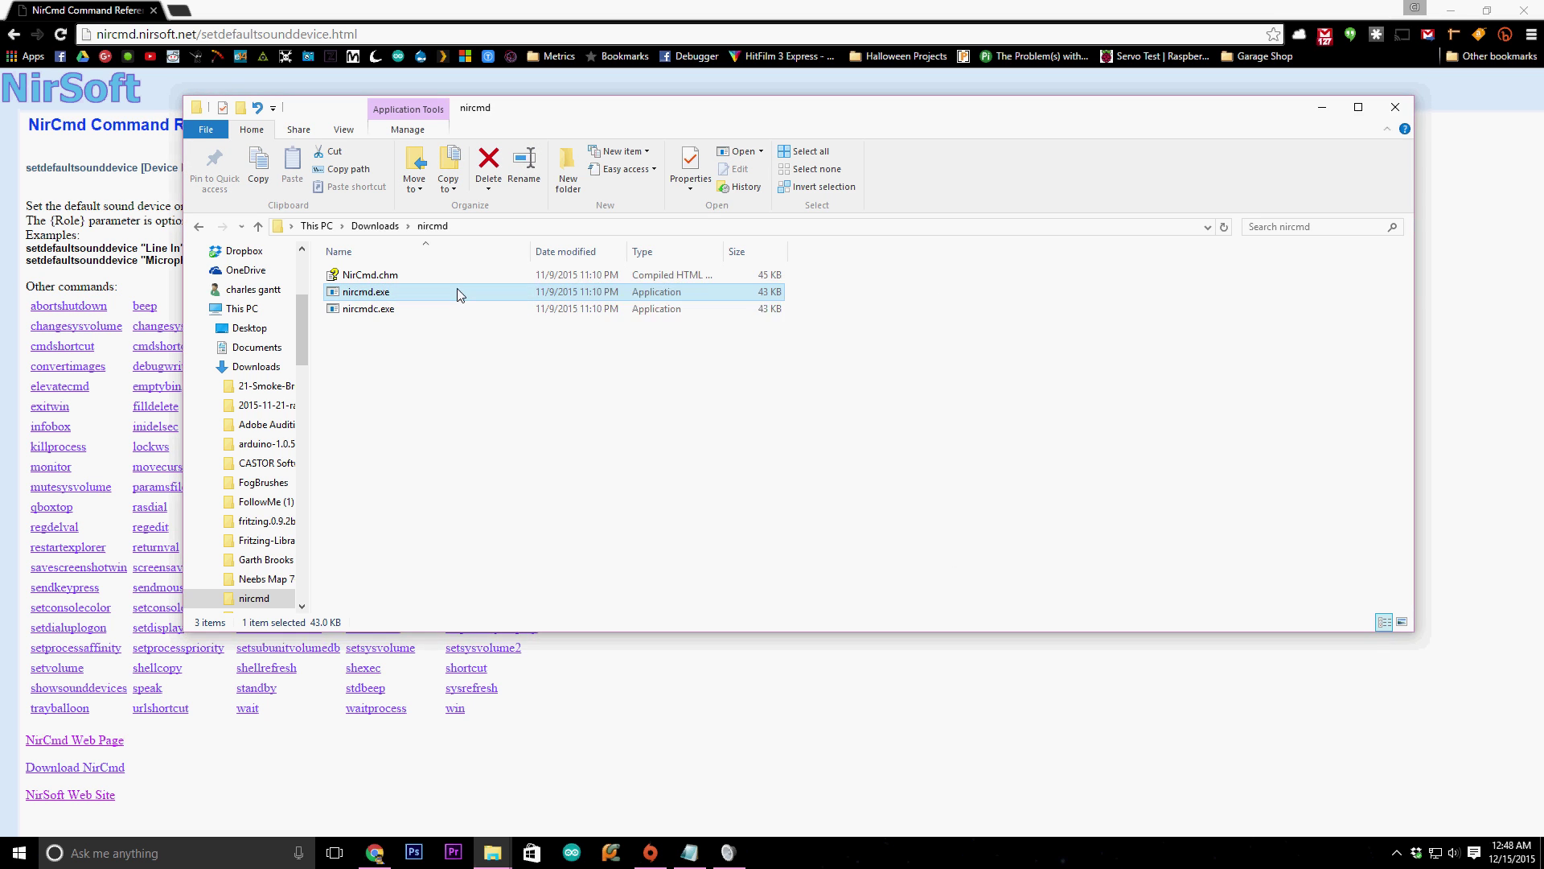
{"action": "double_click", "coordinate": [457, 291]}
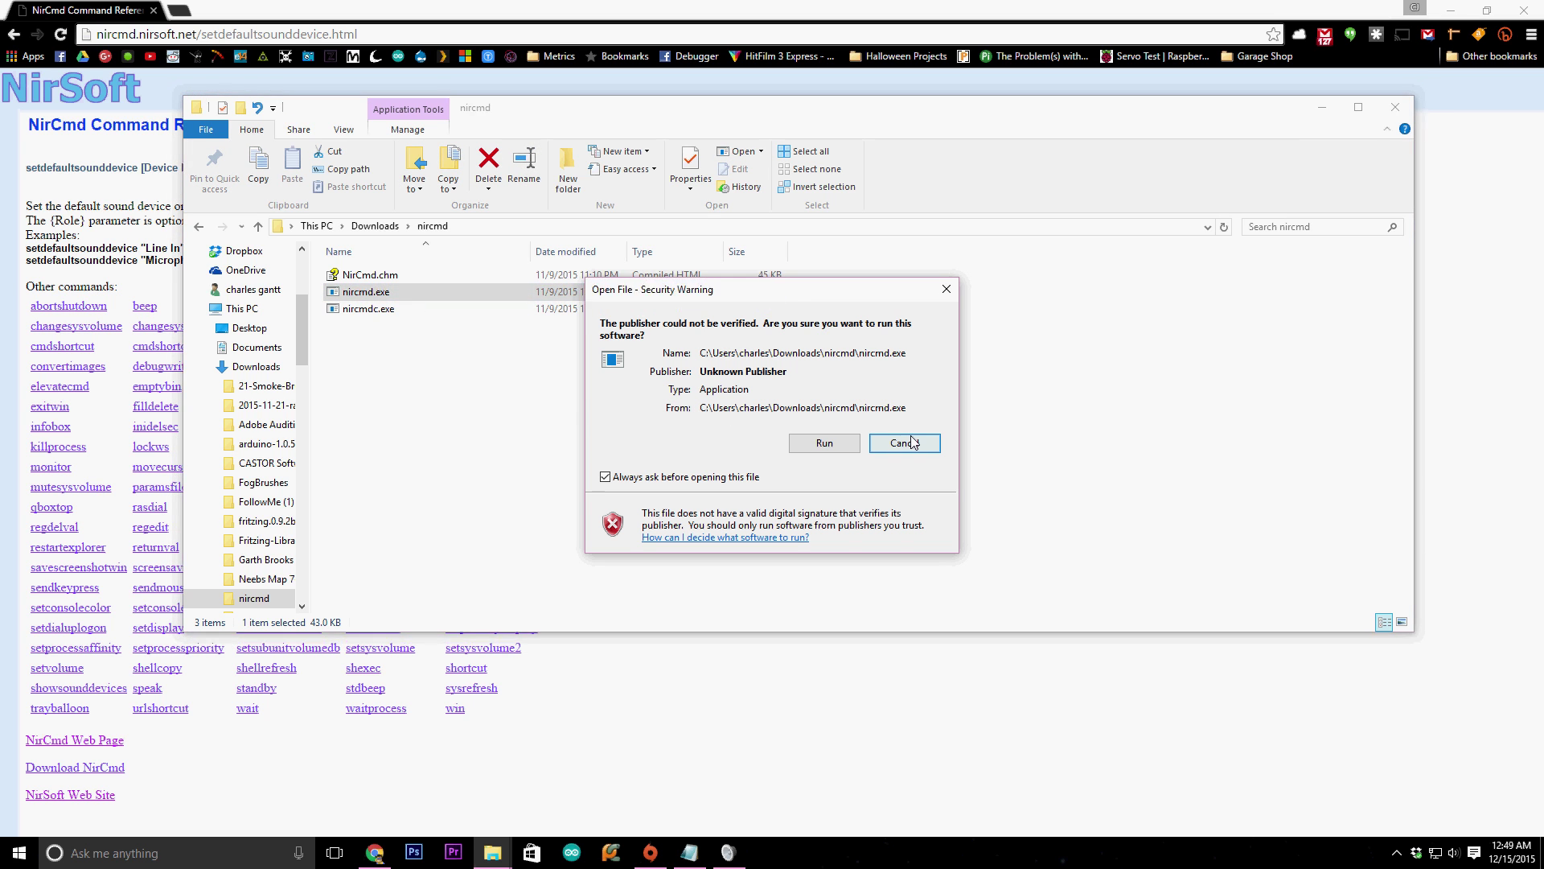
{"action": "left_click", "coordinate": [913, 442]}
- Run nircmd.exe as administrator, view its NirCmd window, dismiss it, and return to the command reference page in Chrome
{"action": "right_click", "coordinate": [374, 291]}
{"action": "right_click", "coordinate": [413, 293]}
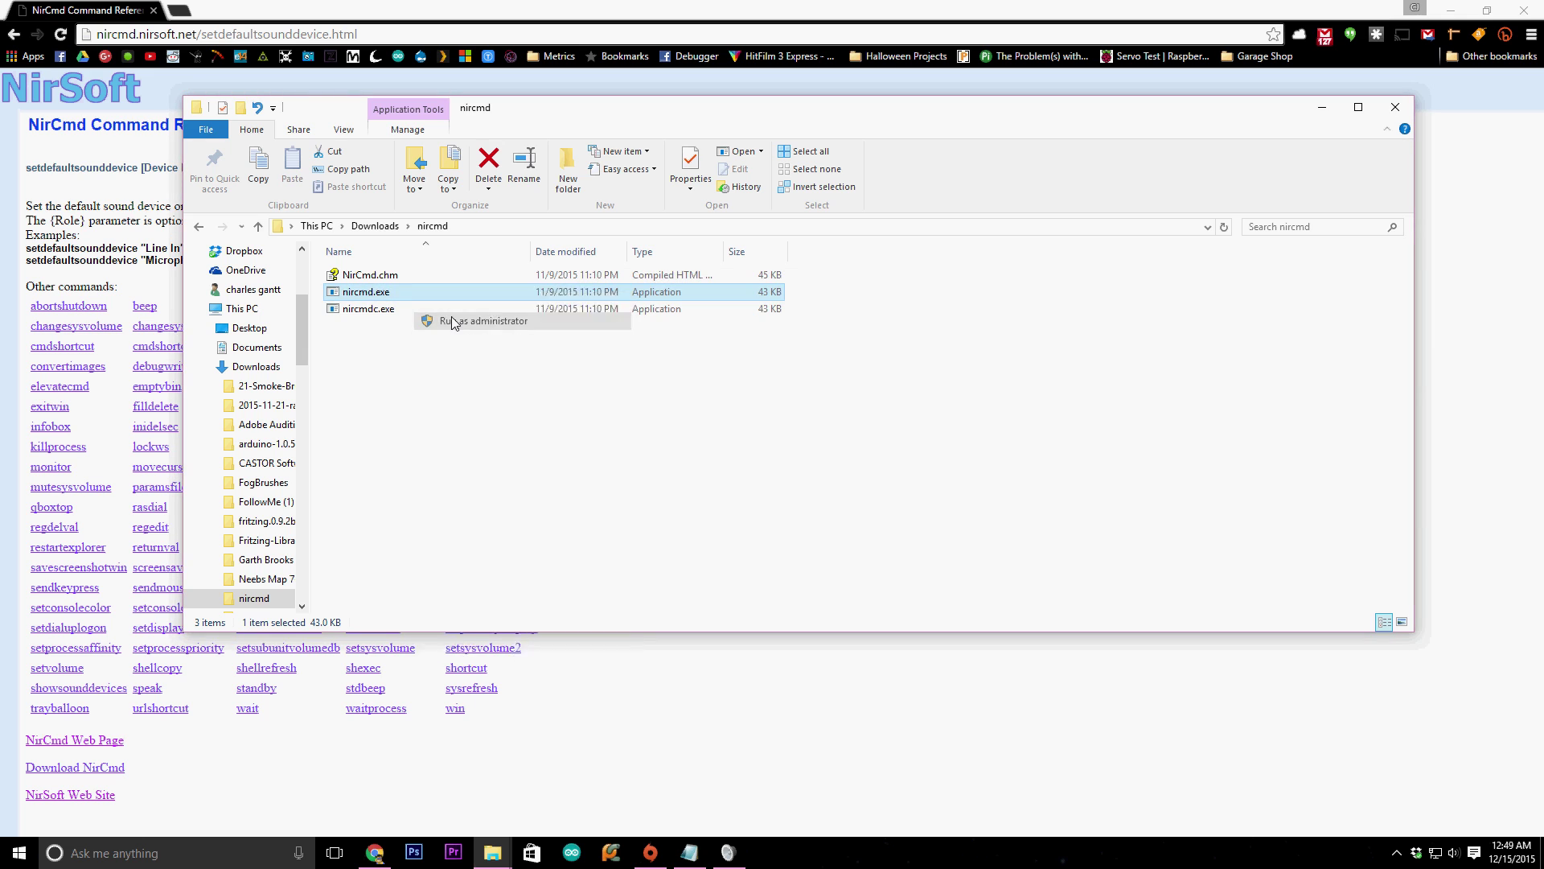
{"action": "left_click", "coordinate": [454, 321]}
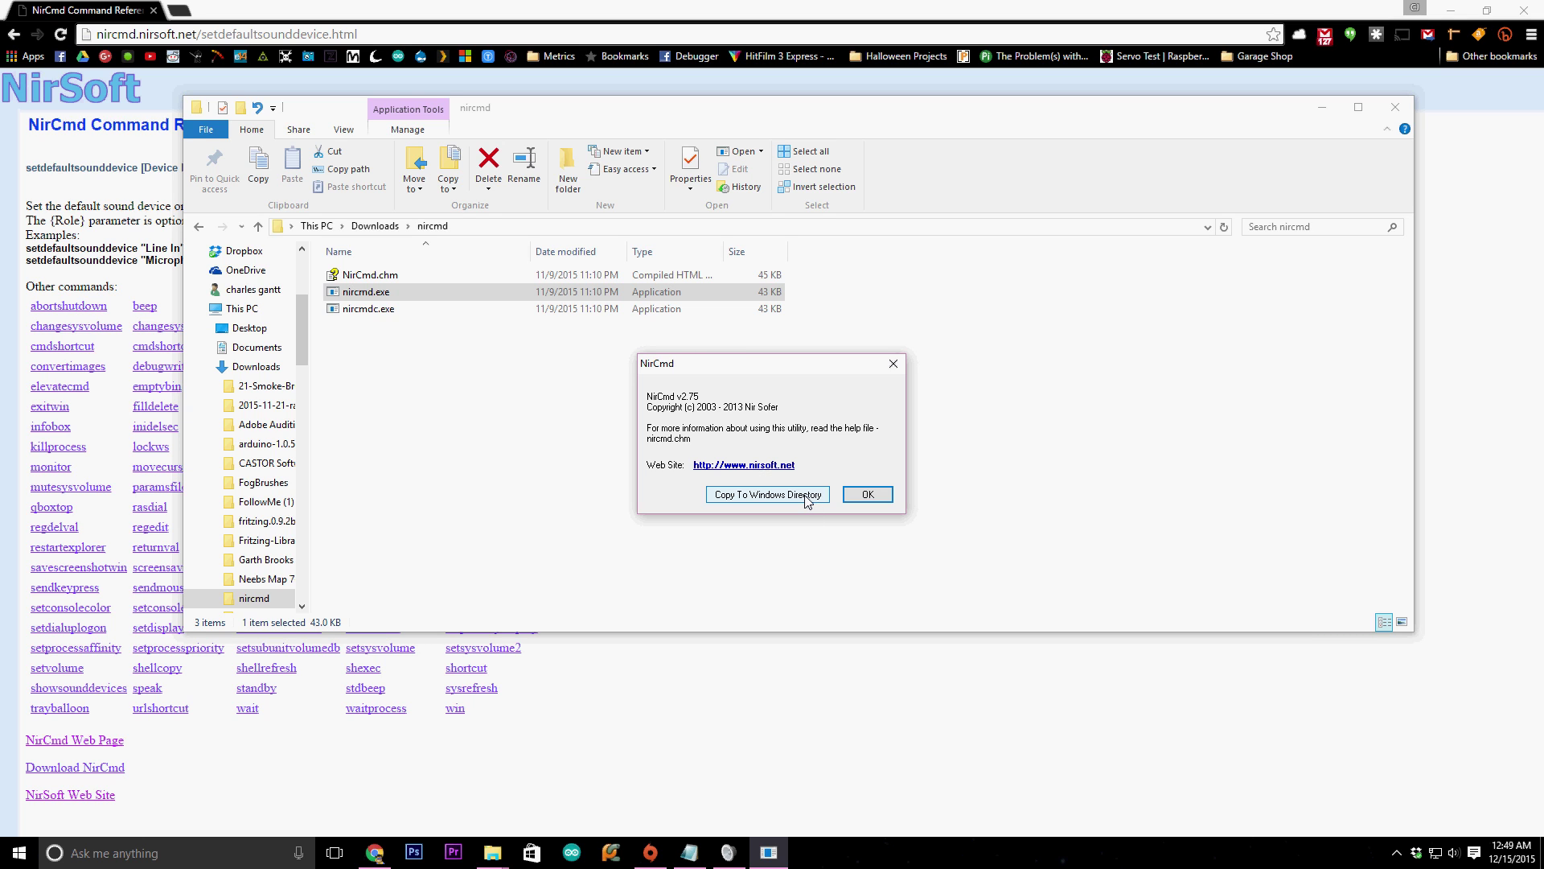
{"action": "left_click", "coordinate": [881, 496]}
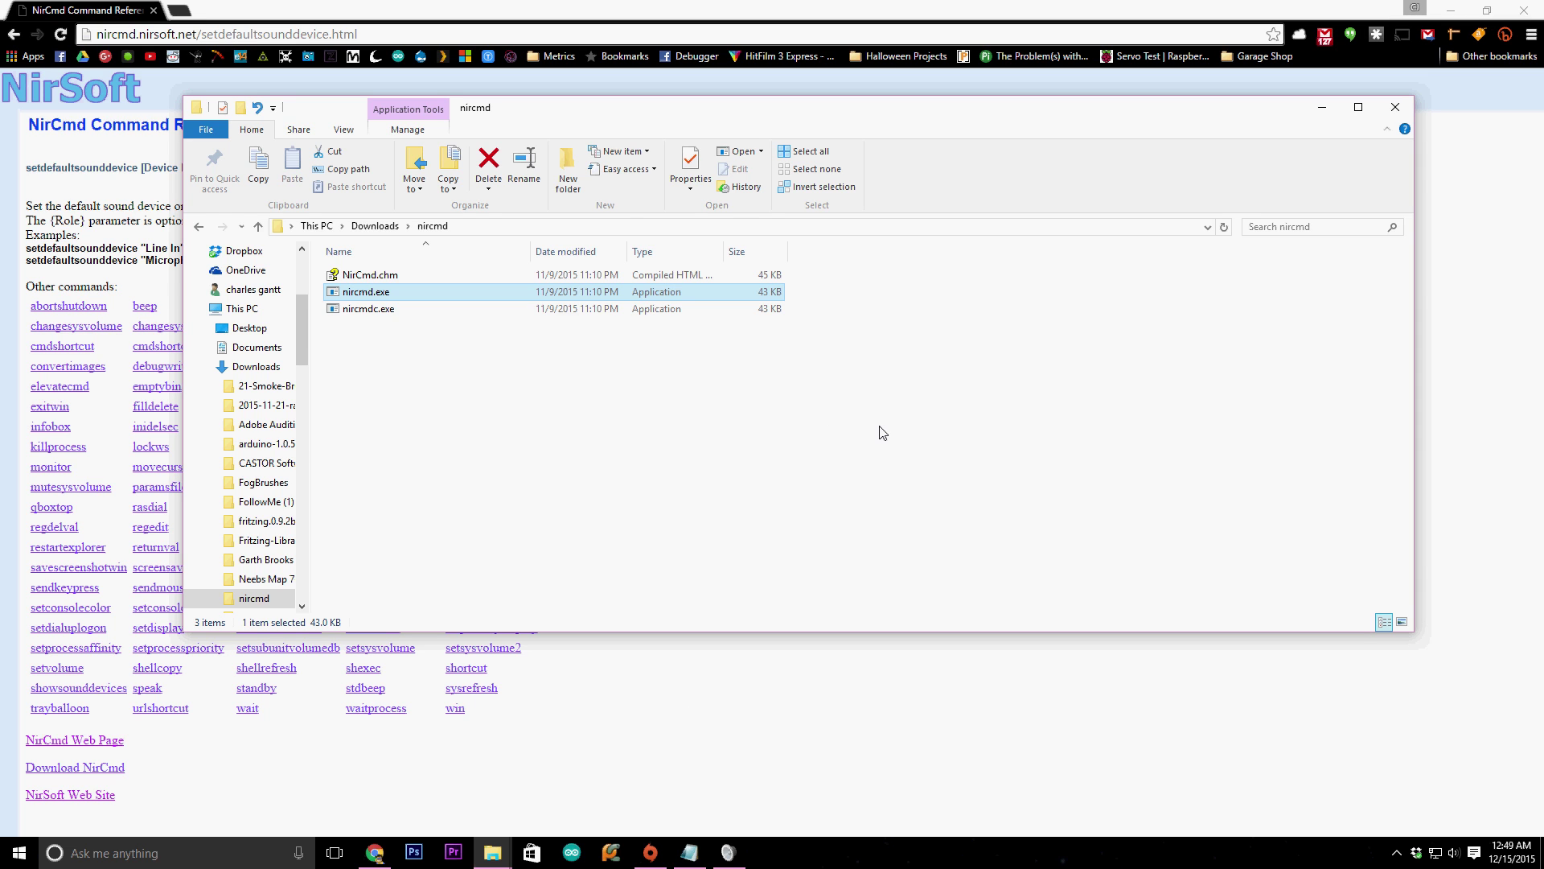
{"action": "left_click", "coordinate": [676, 728]}
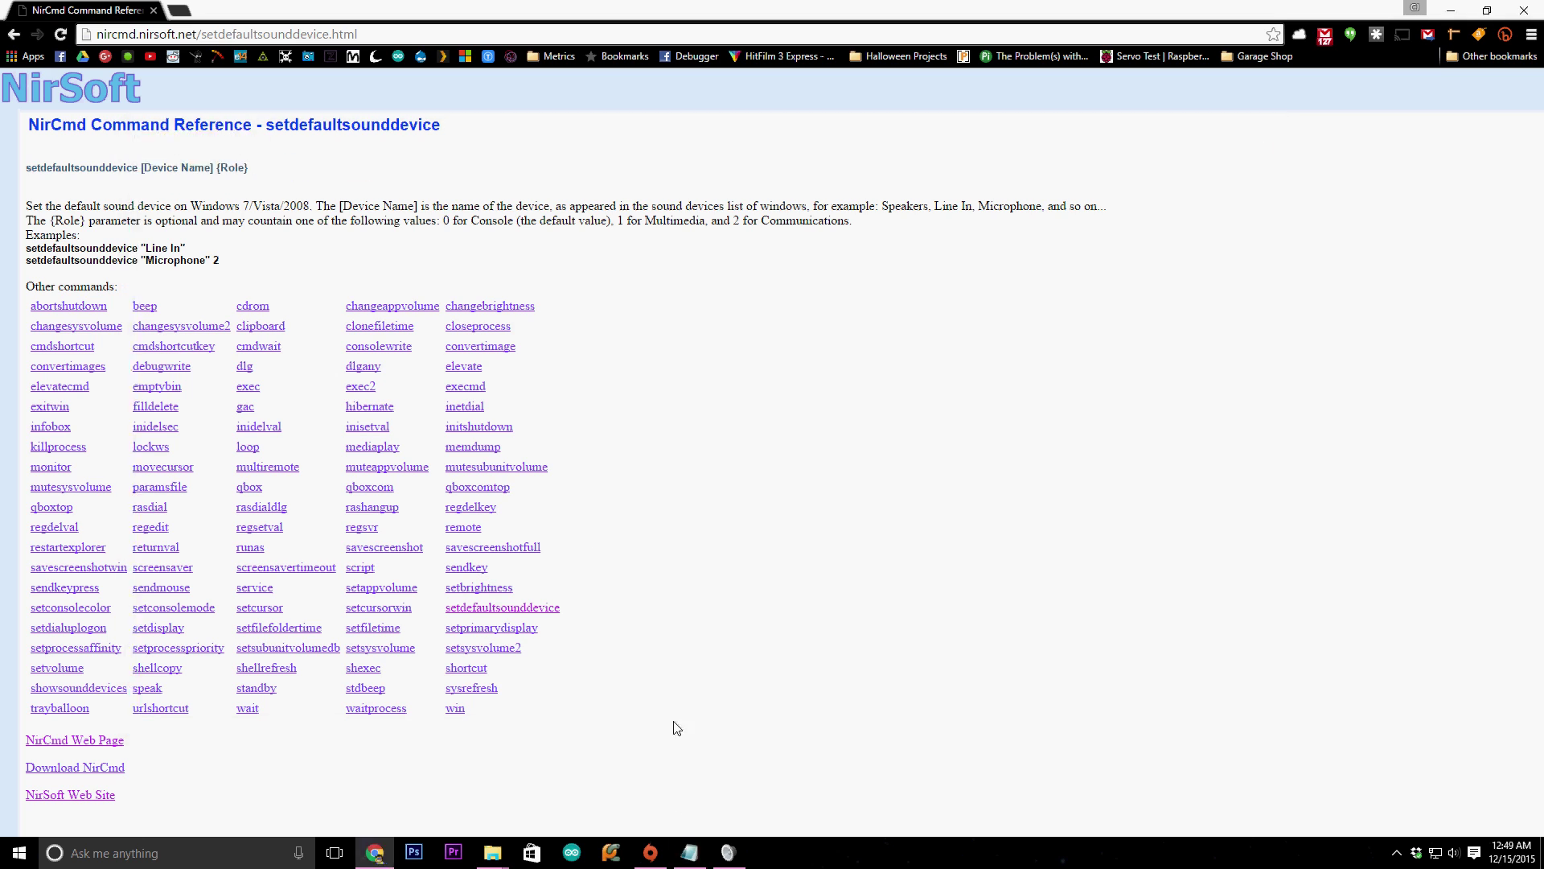
- Switch to NirCMDTest.txt in Notepad, add a new line below the nircmd command, and reposition the window to uncover the reference syntax
{"action": "left_click", "coordinate": [689, 852]}
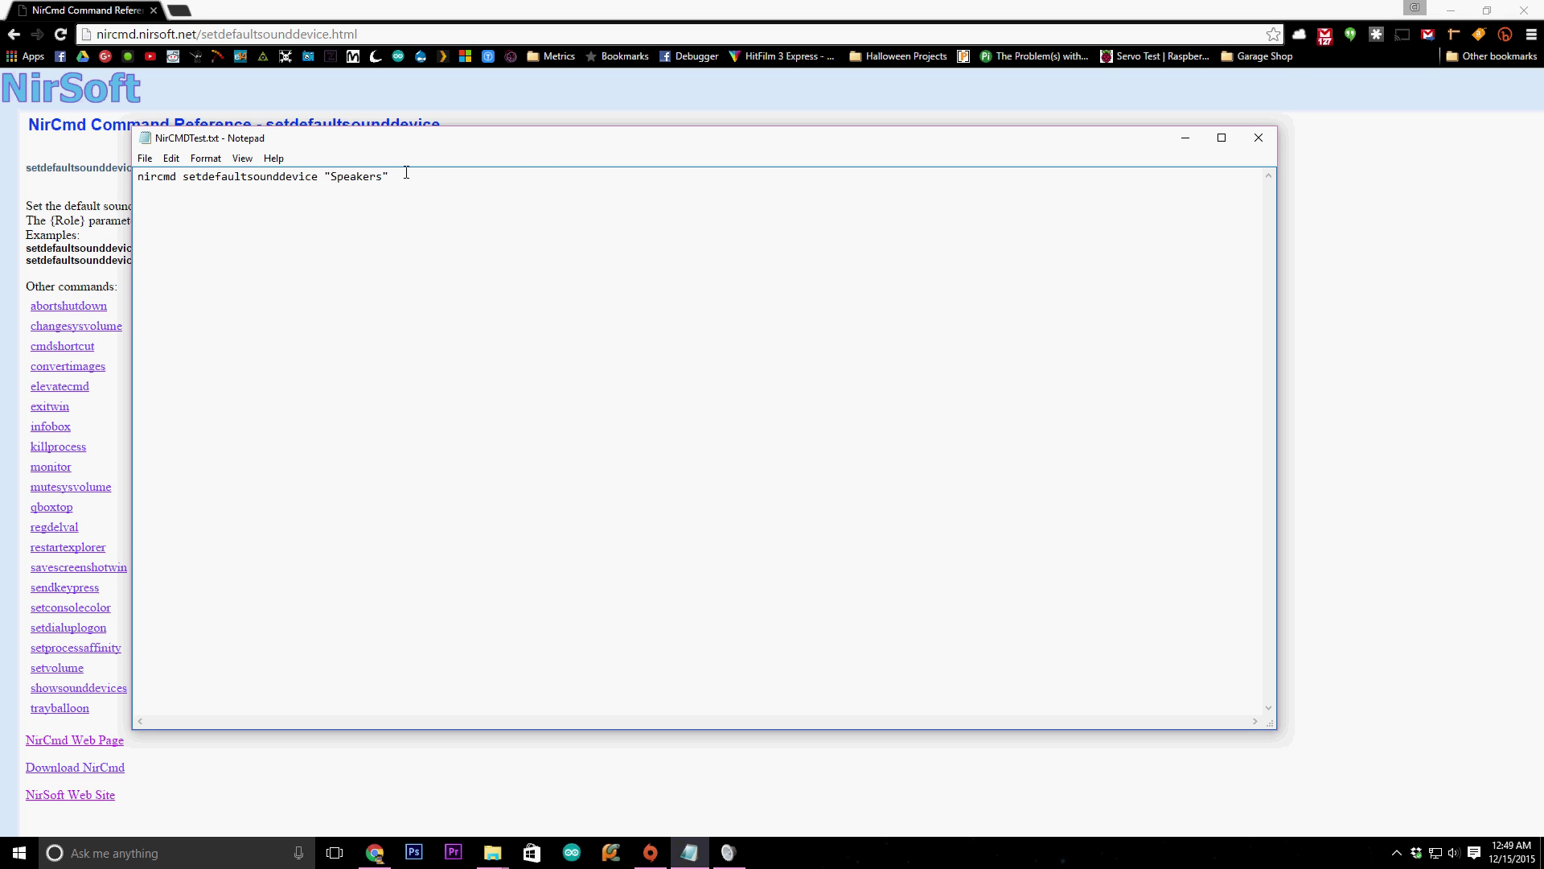
{"action": "key", "text": "Return"}
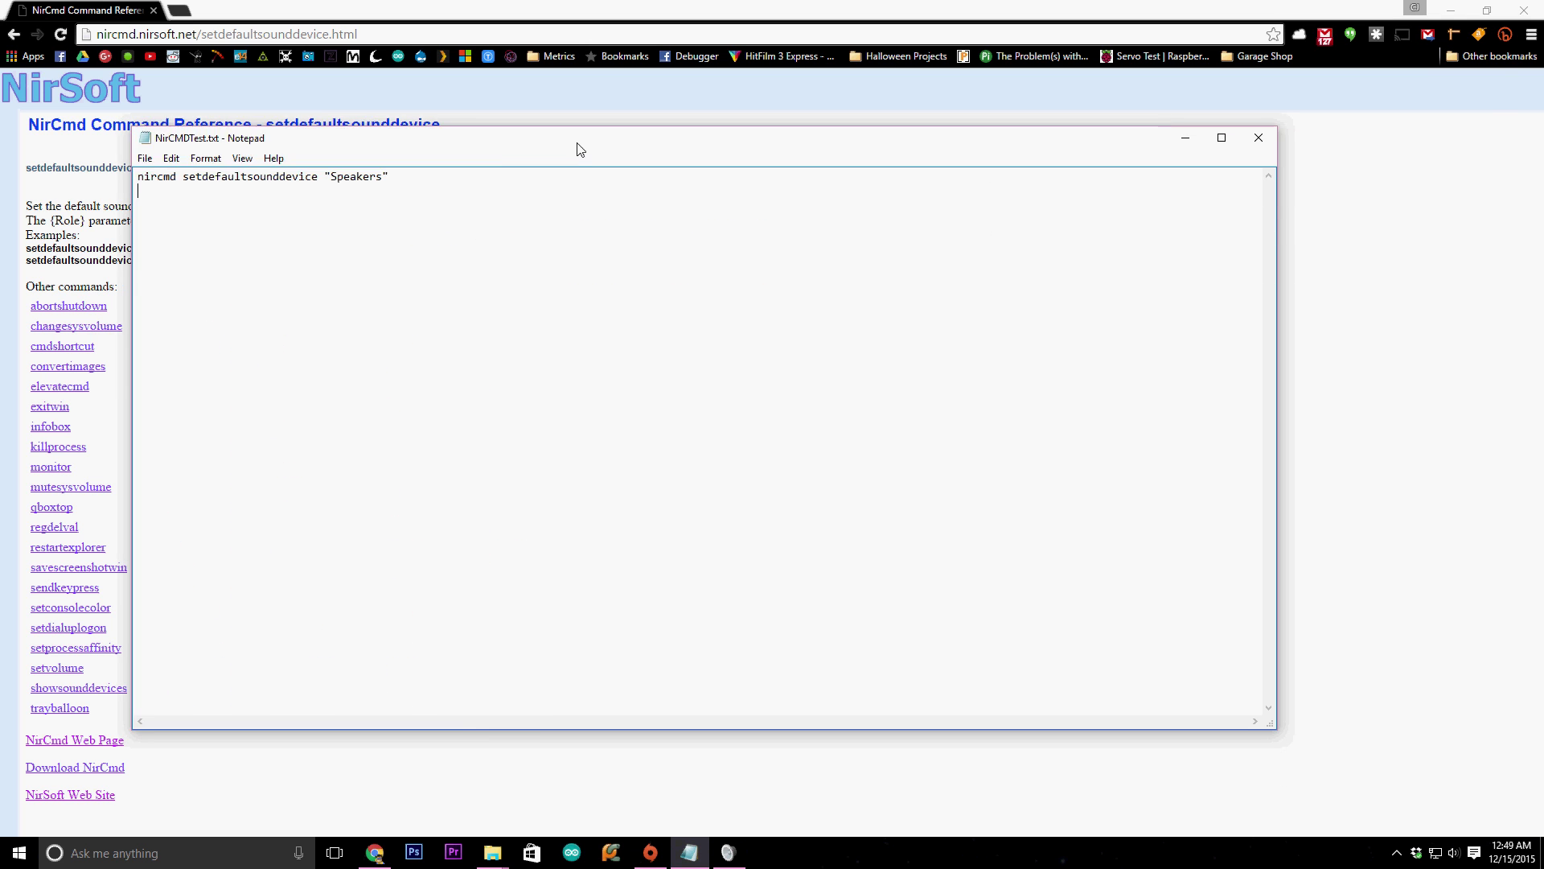
{"action": "left_click_drag", "start_coordinate": [579, 149], "coordinate": [806, 173]}
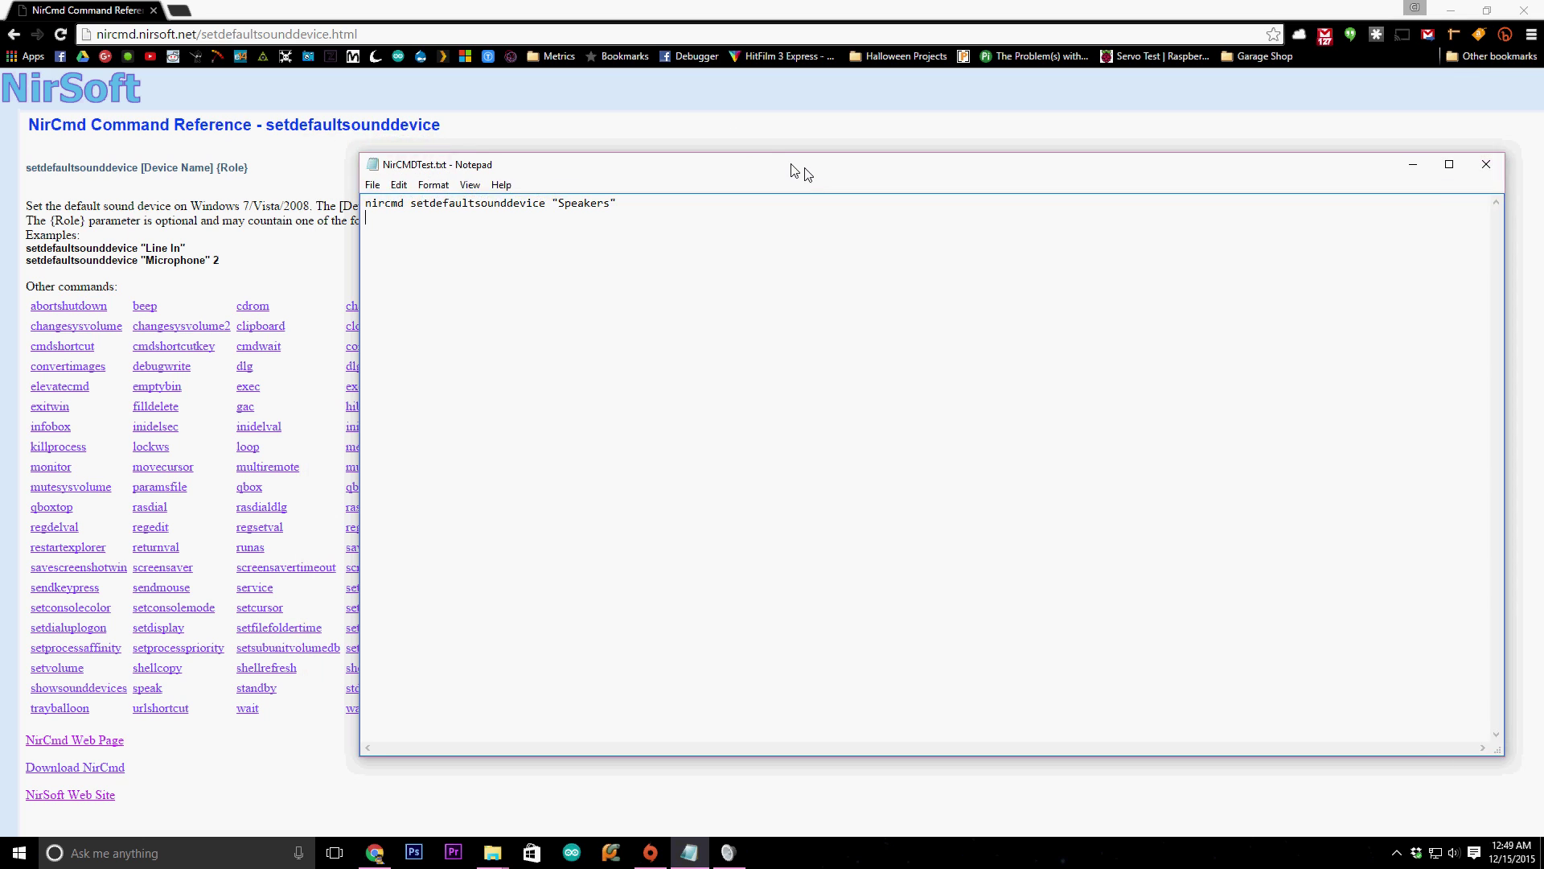
{"action": "left_click_drag", "start_coordinate": [792, 169], "coordinate": [747, 160]}
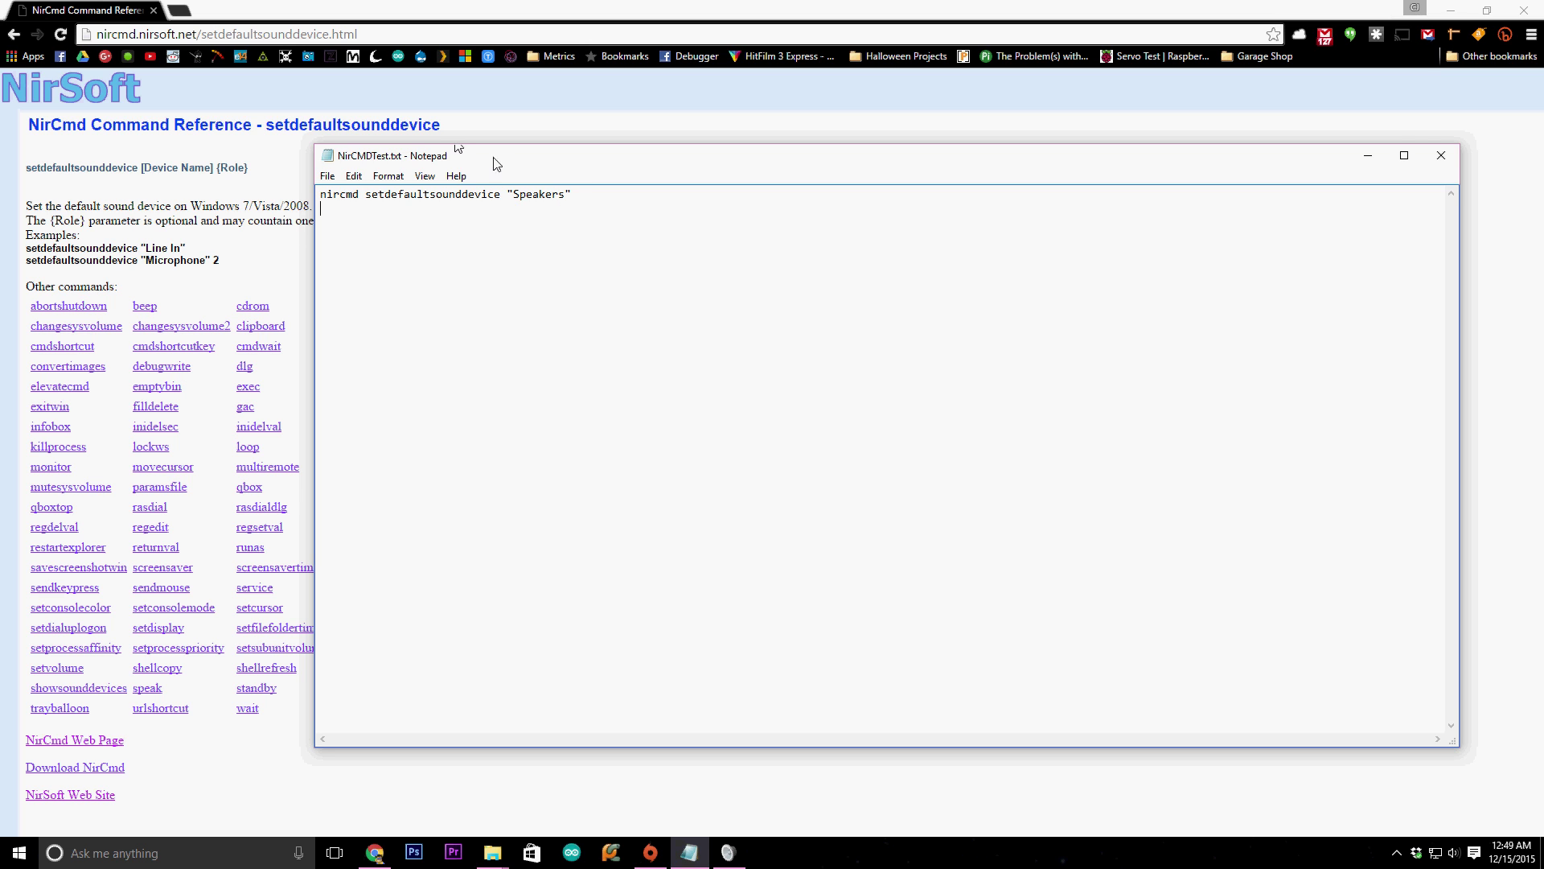
{"action": "left_click_drag", "start_coordinate": [456, 141], "coordinate": [623, 152]}
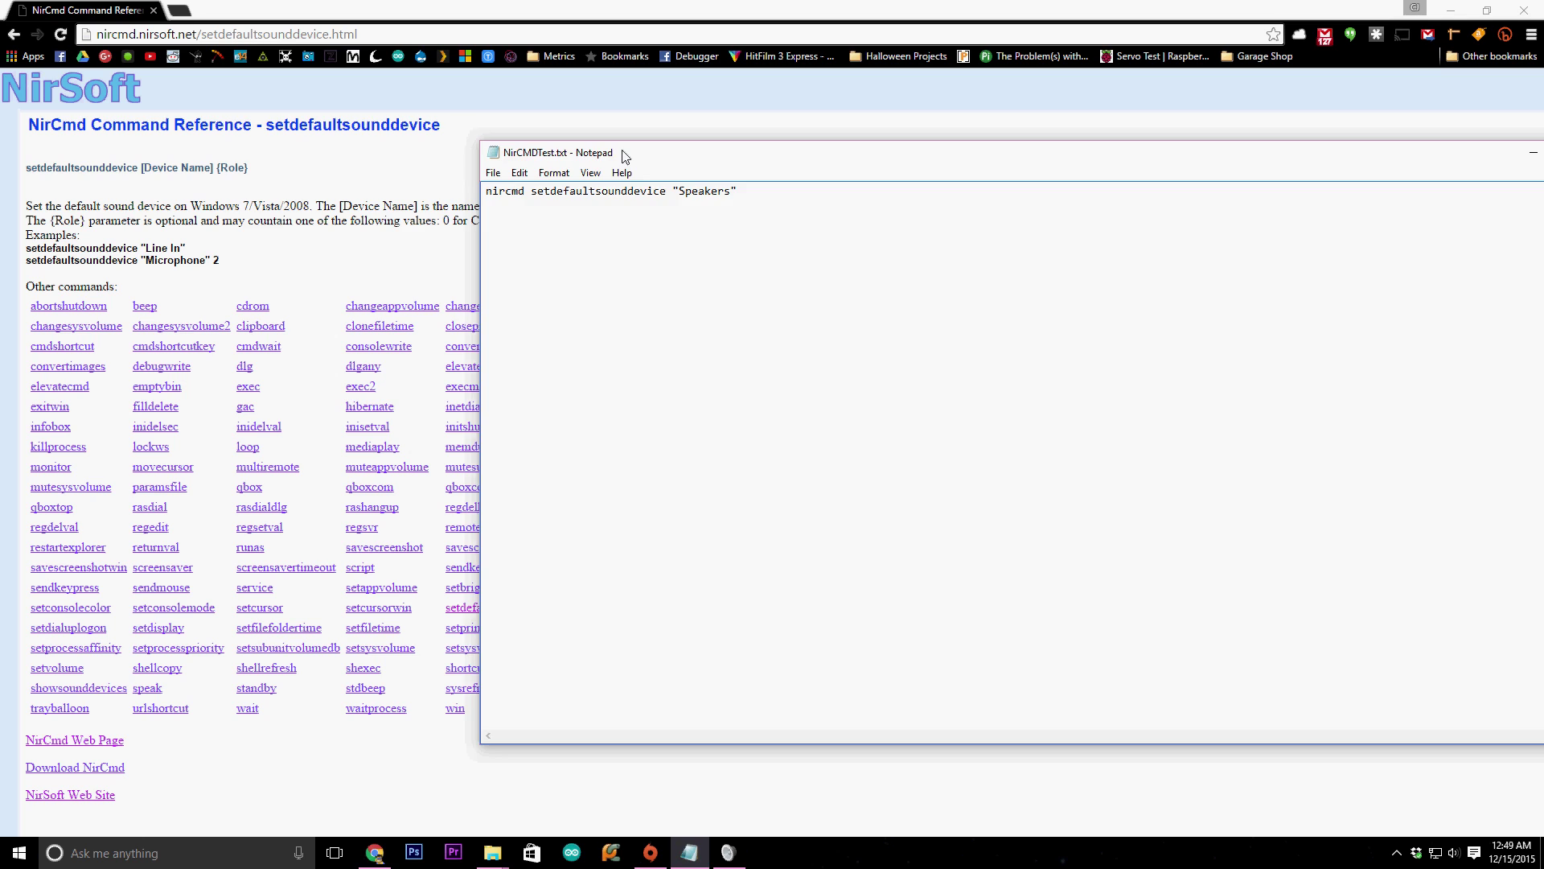
- Highlight the "setdefaultsounddevice [Device Name]" syntax on the reference page and return to the Notepad script for comparison
{"action": "left_click", "coordinate": [98, 197]}
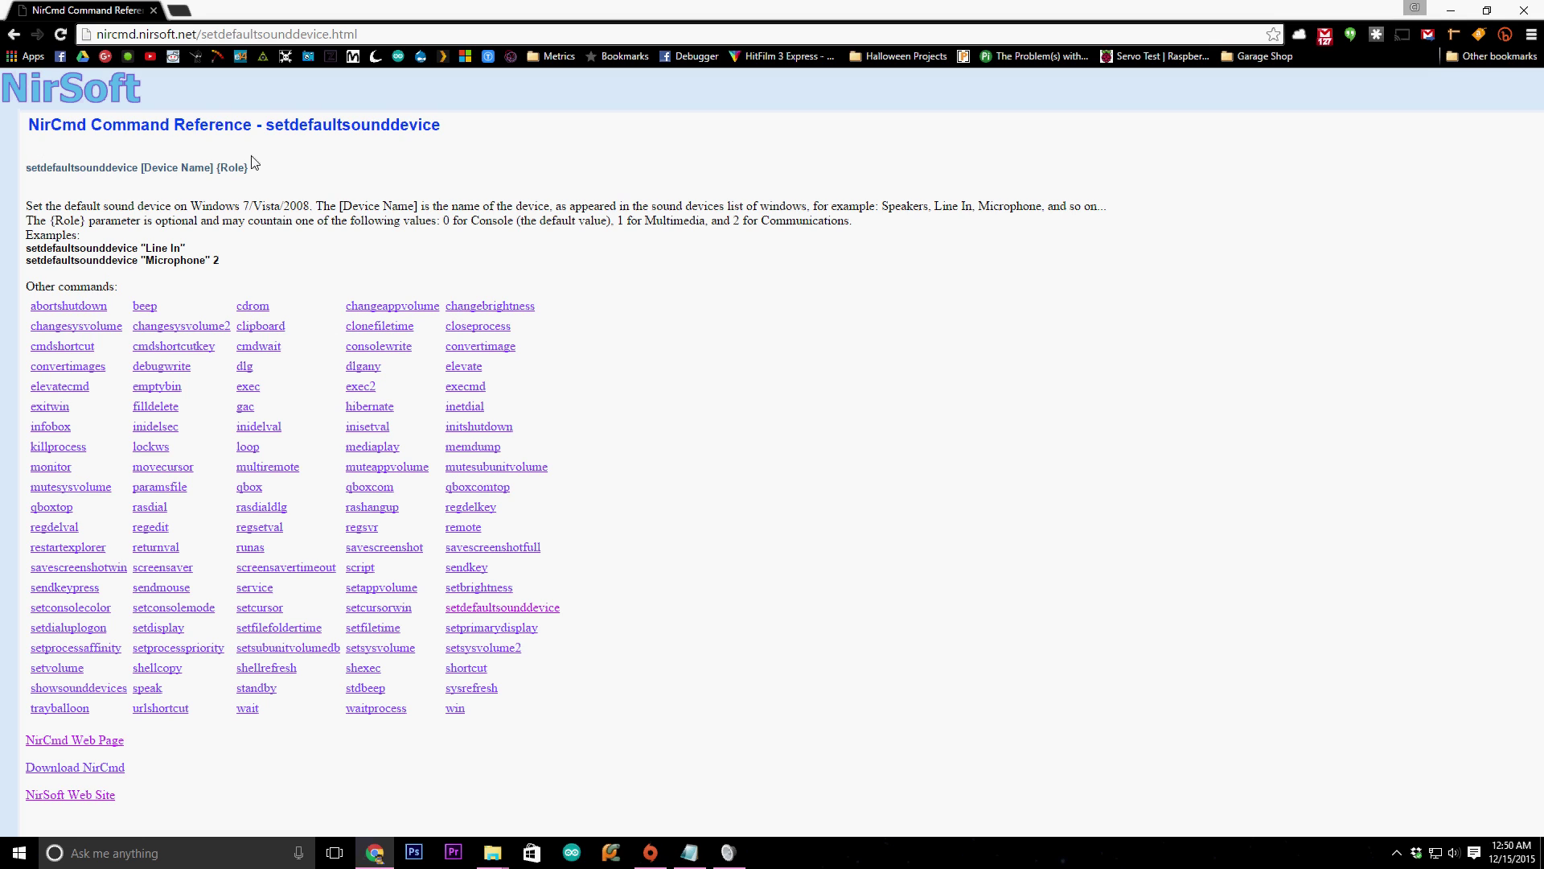
{"action": "left_click_drag", "start_coordinate": [25, 167], "coordinate": [108, 166]}
{"action": "left_click_drag", "start_coordinate": [109, 167], "coordinate": [216, 175]}
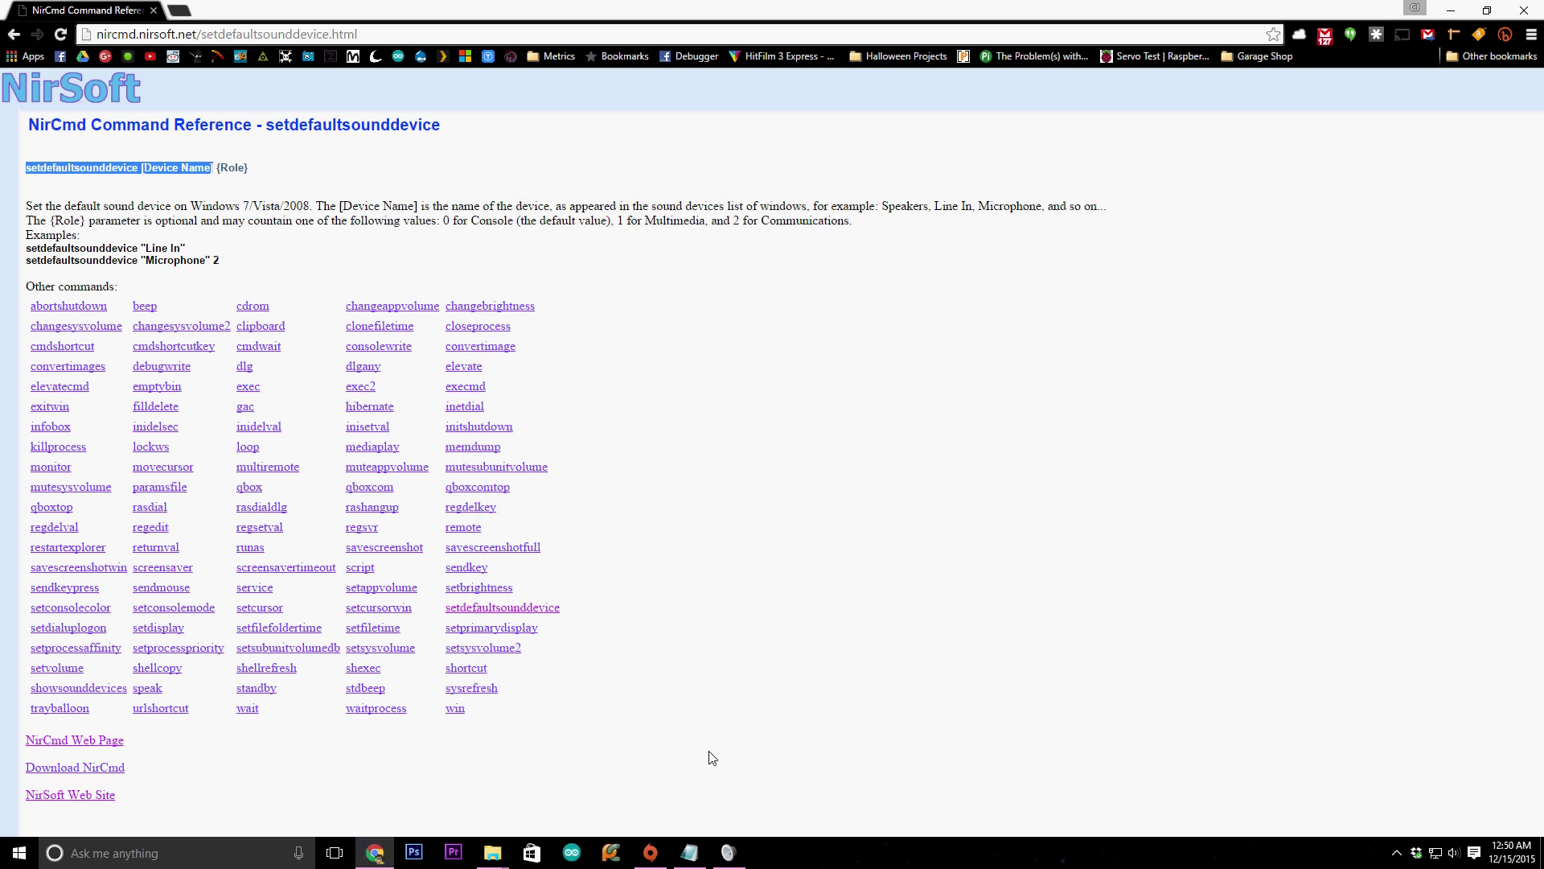
{"action": "key", "text": "alt+Tab"}
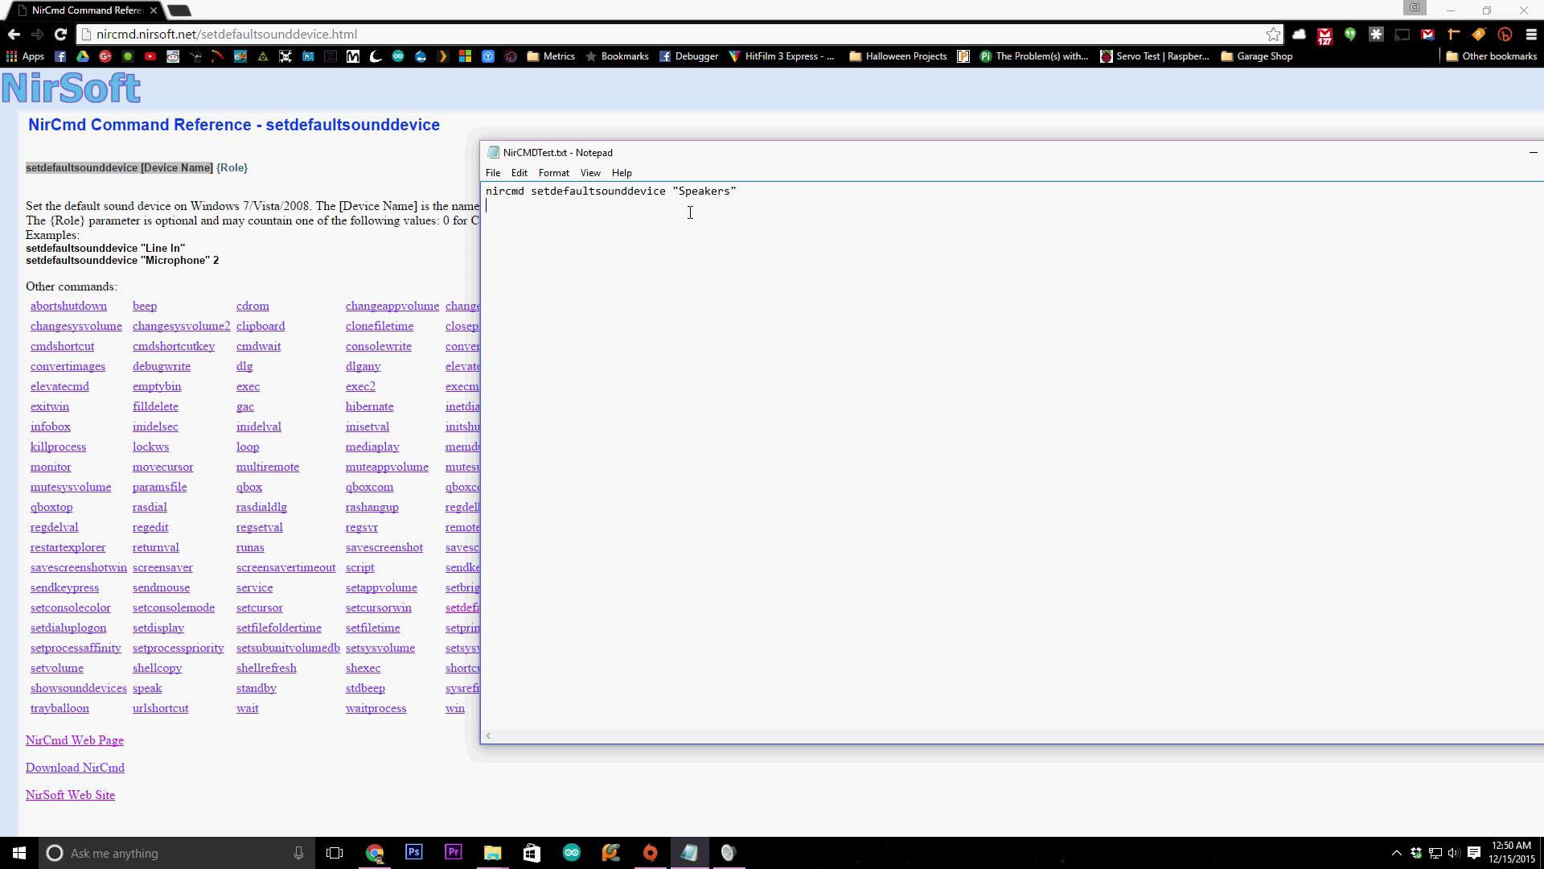
- Open the Windows playback devices, inspect the device name in the Speakers properties, and close the sound settings
{"action": "right_click", "coordinate": [1454, 854]}
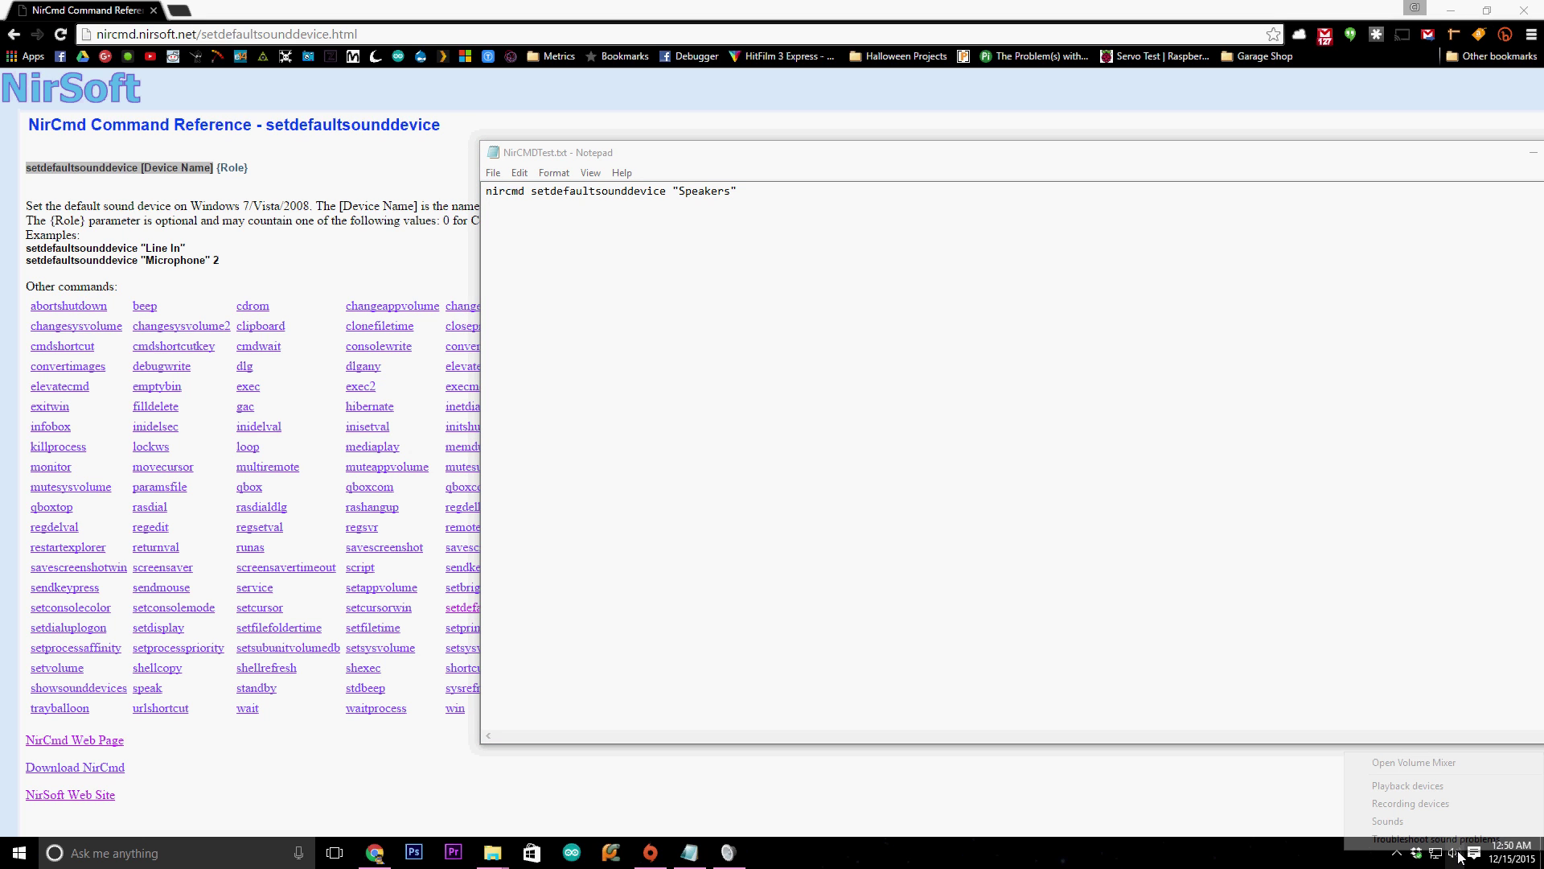
{"action": "left_click", "coordinate": [1452, 786]}
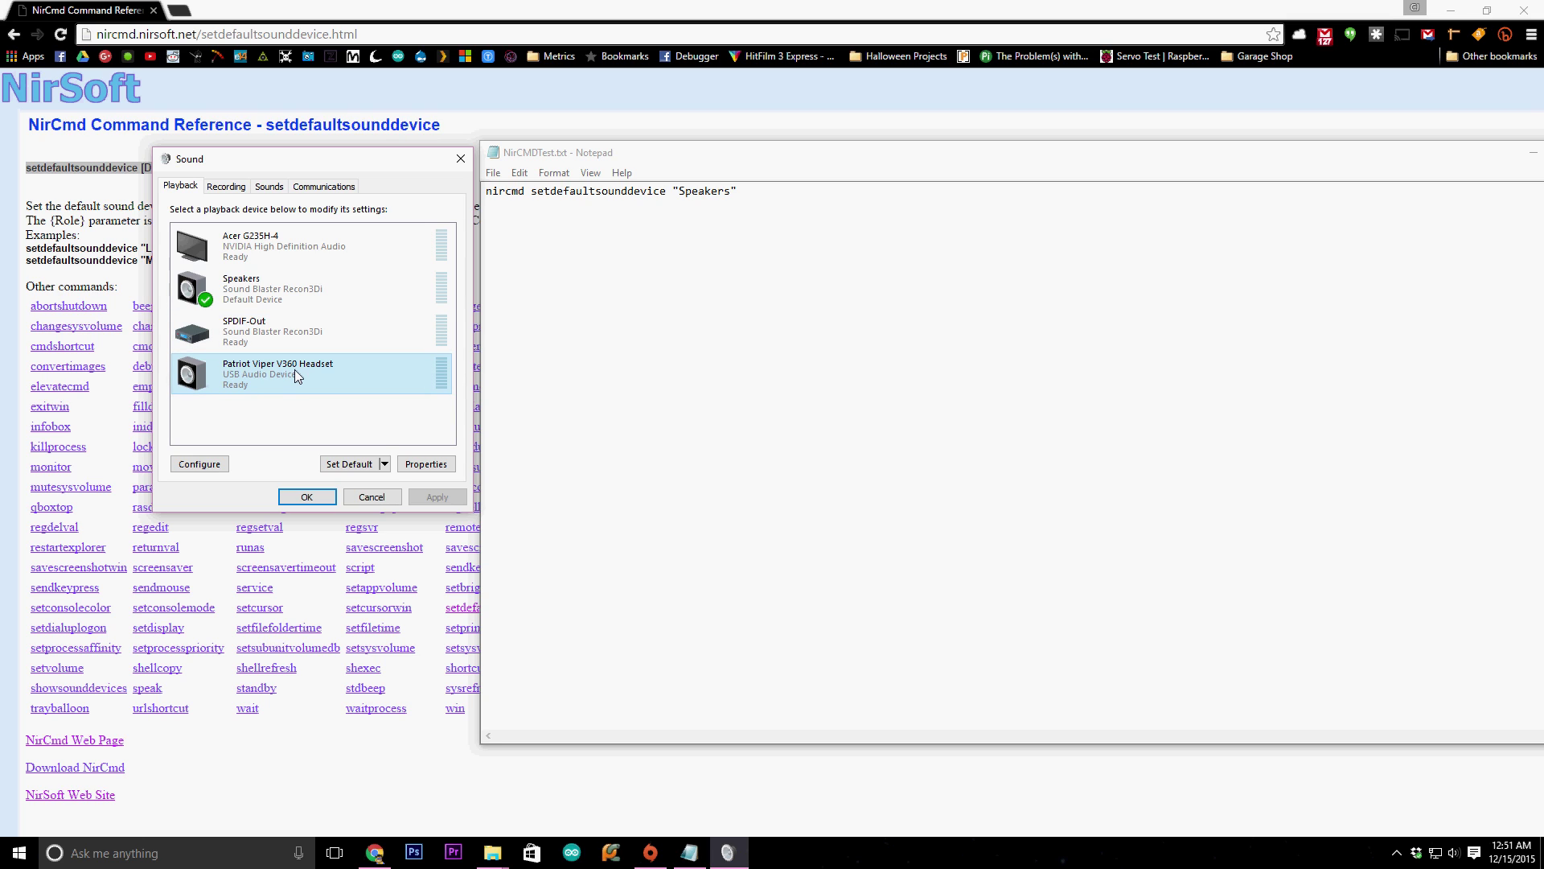
{"action": "left_click", "coordinate": [259, 299]}
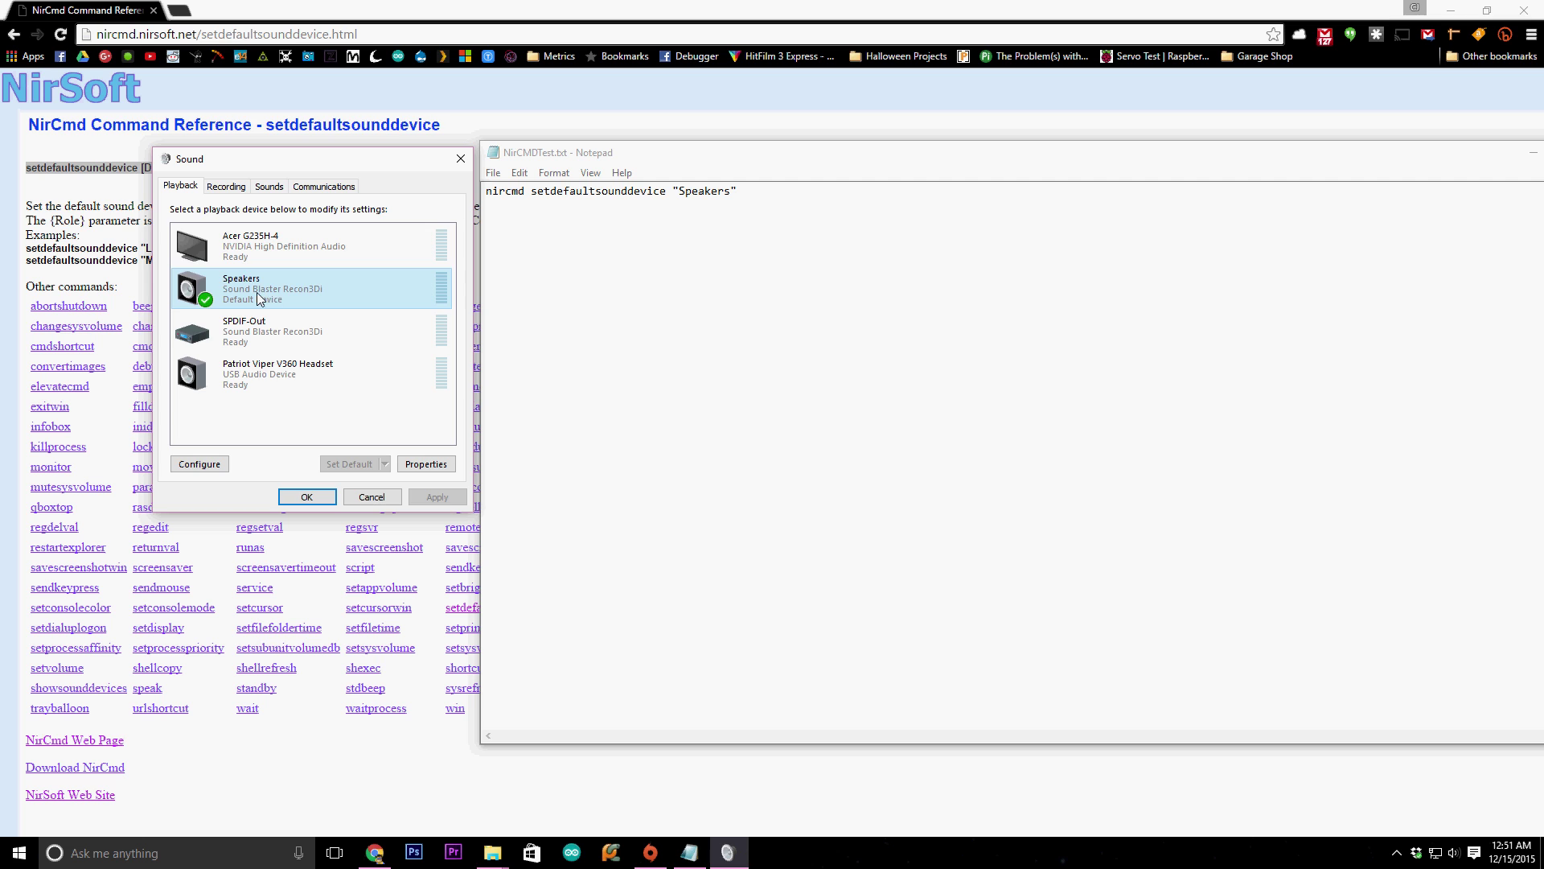
{"action": "right_click", "coordinate": [259, 299]}
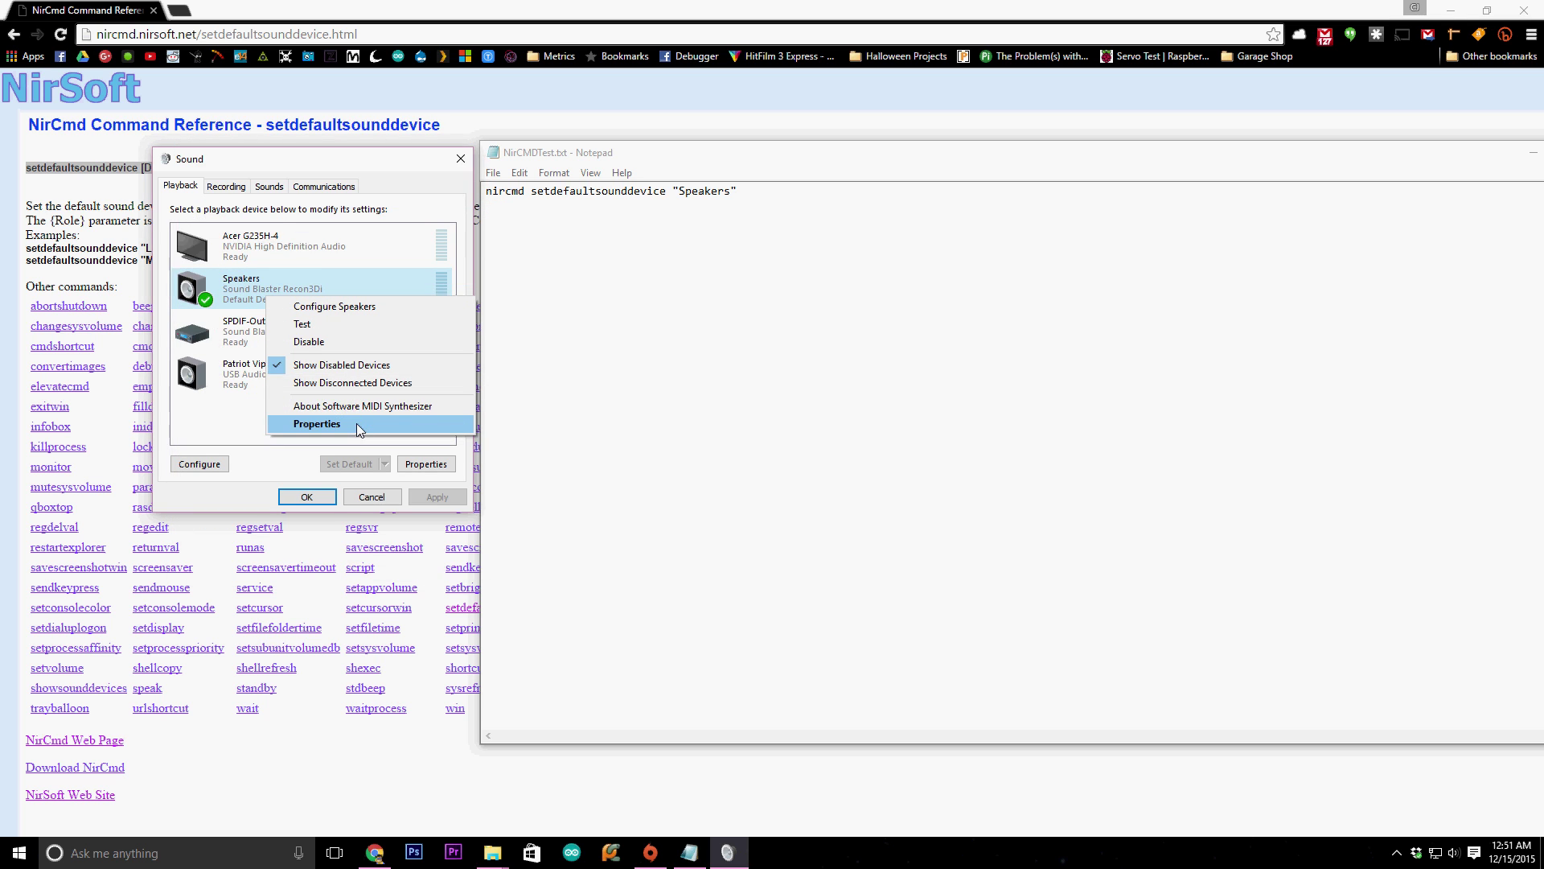
{"action": "left_click", "coordinate": [357, 426]}
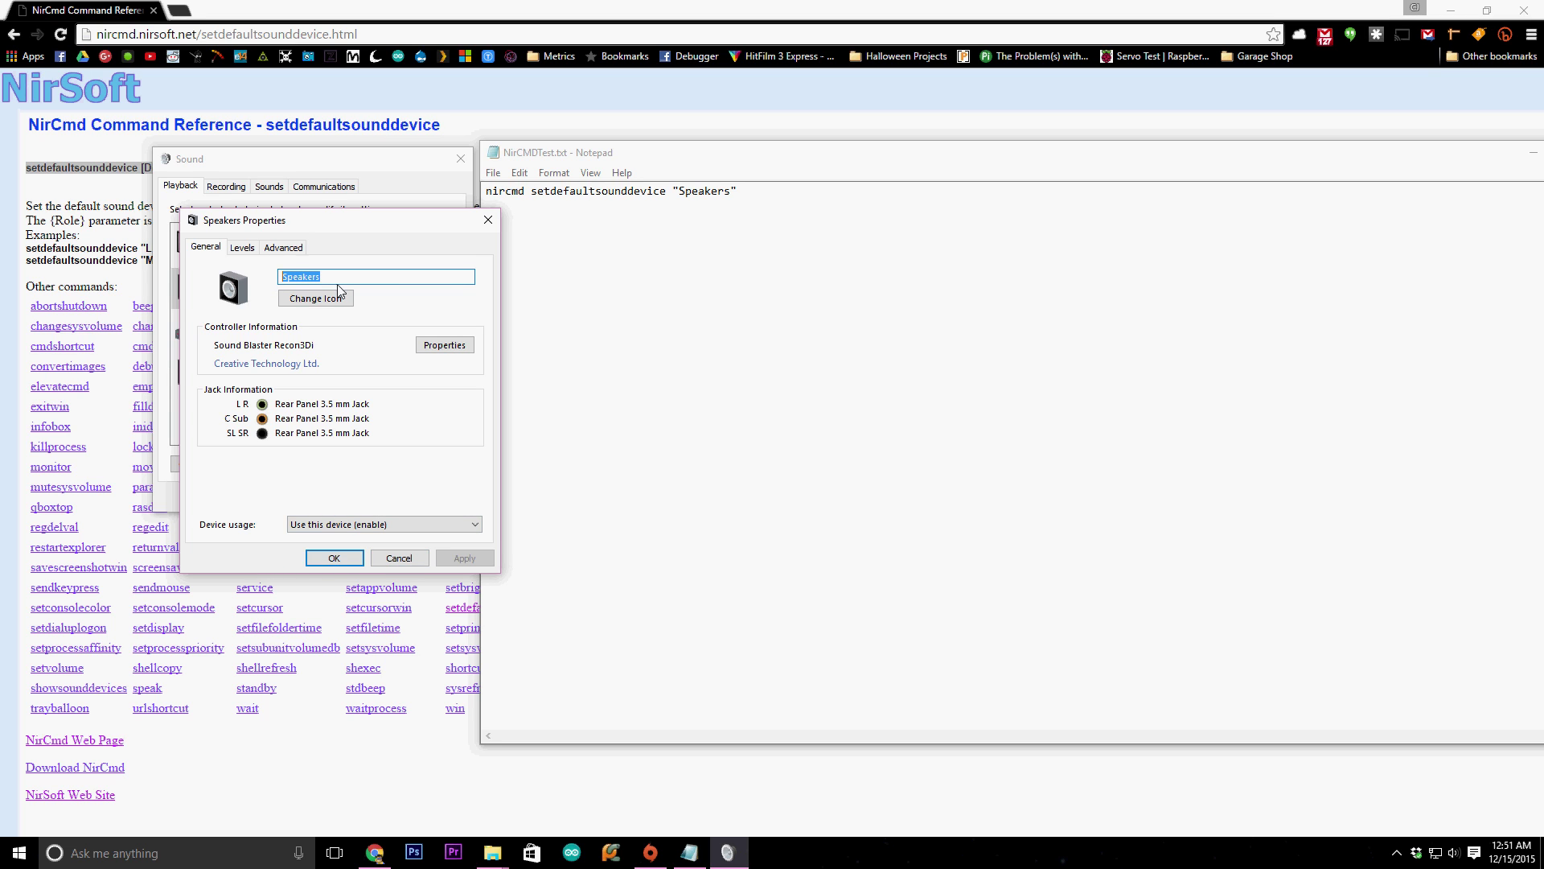
{"action": "key", "text": "Escape"}
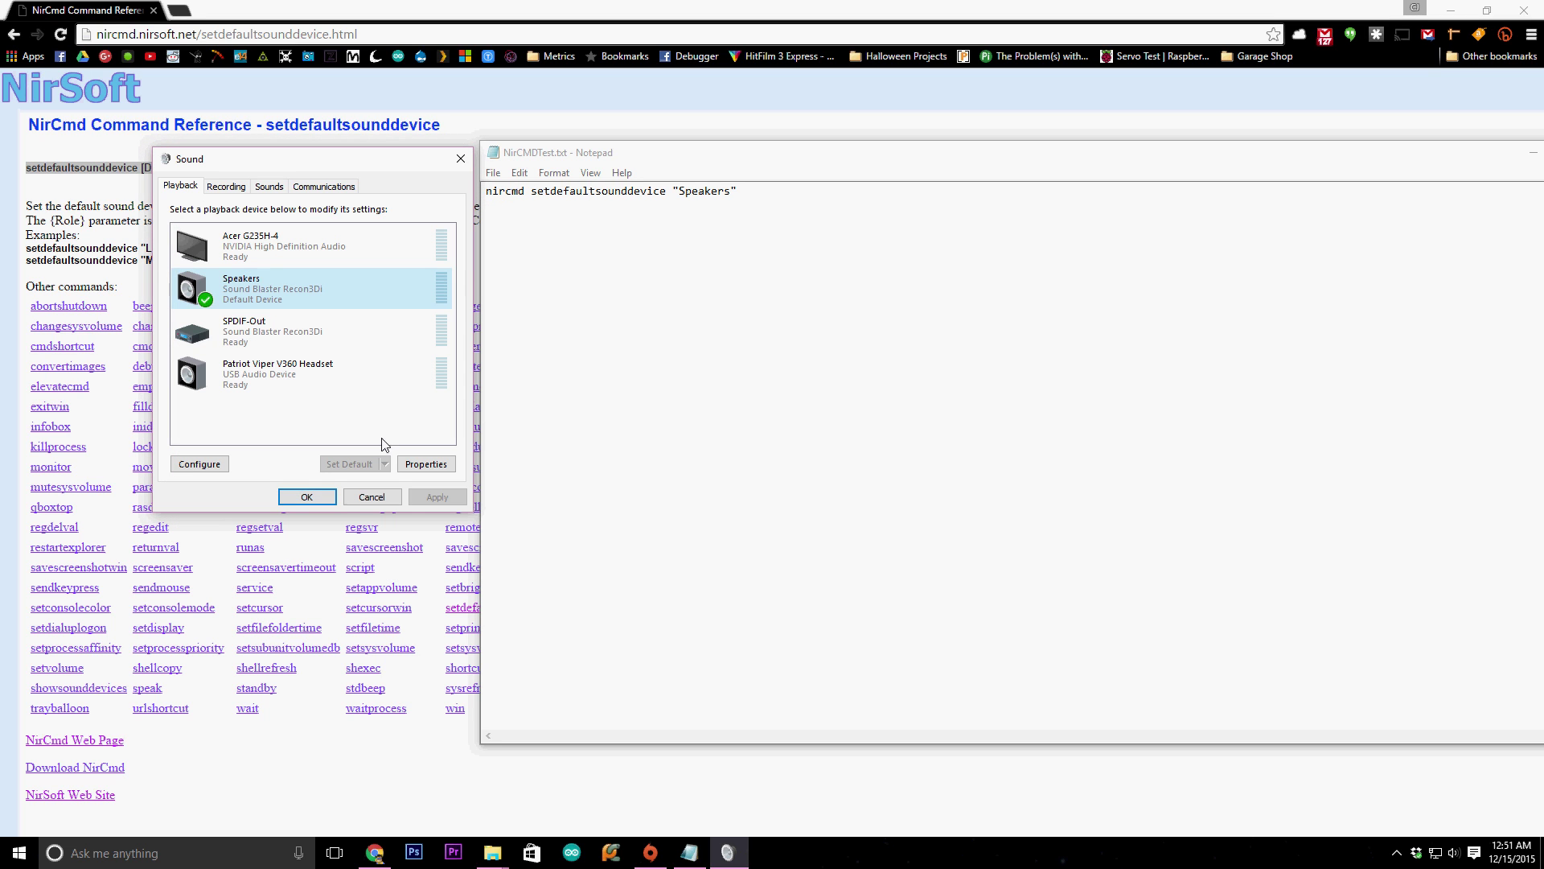
{"action": "left_click", "coordinate": [335, 496]}
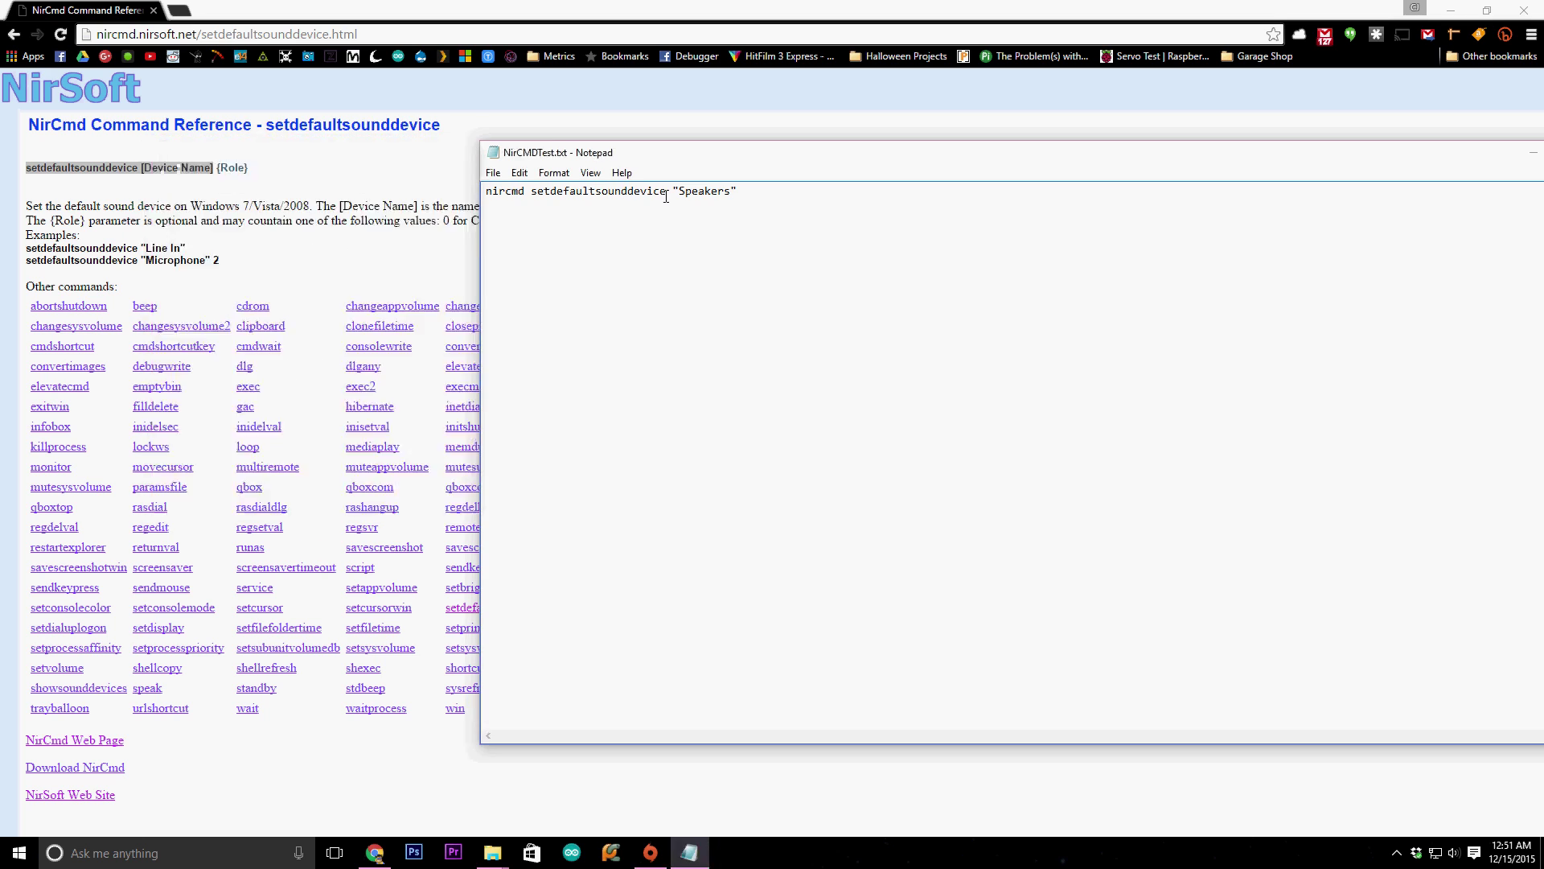
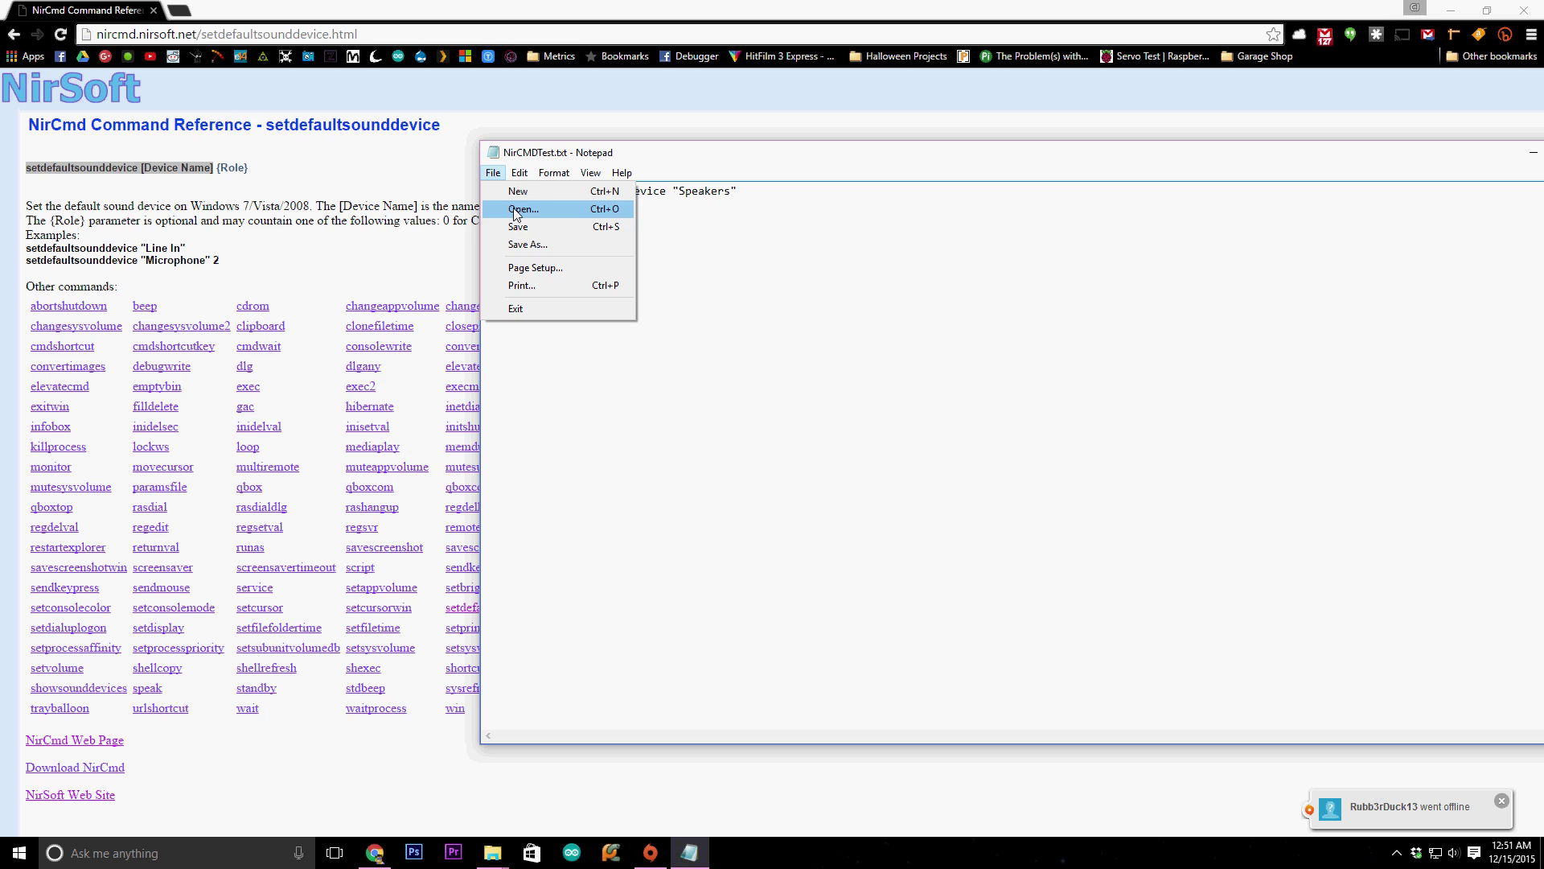
- Save the Notepad script under the new name defaultsounddevice.cmd in the Batch Files folder
{"action": "left_click", "coordinate": [528, 244]}
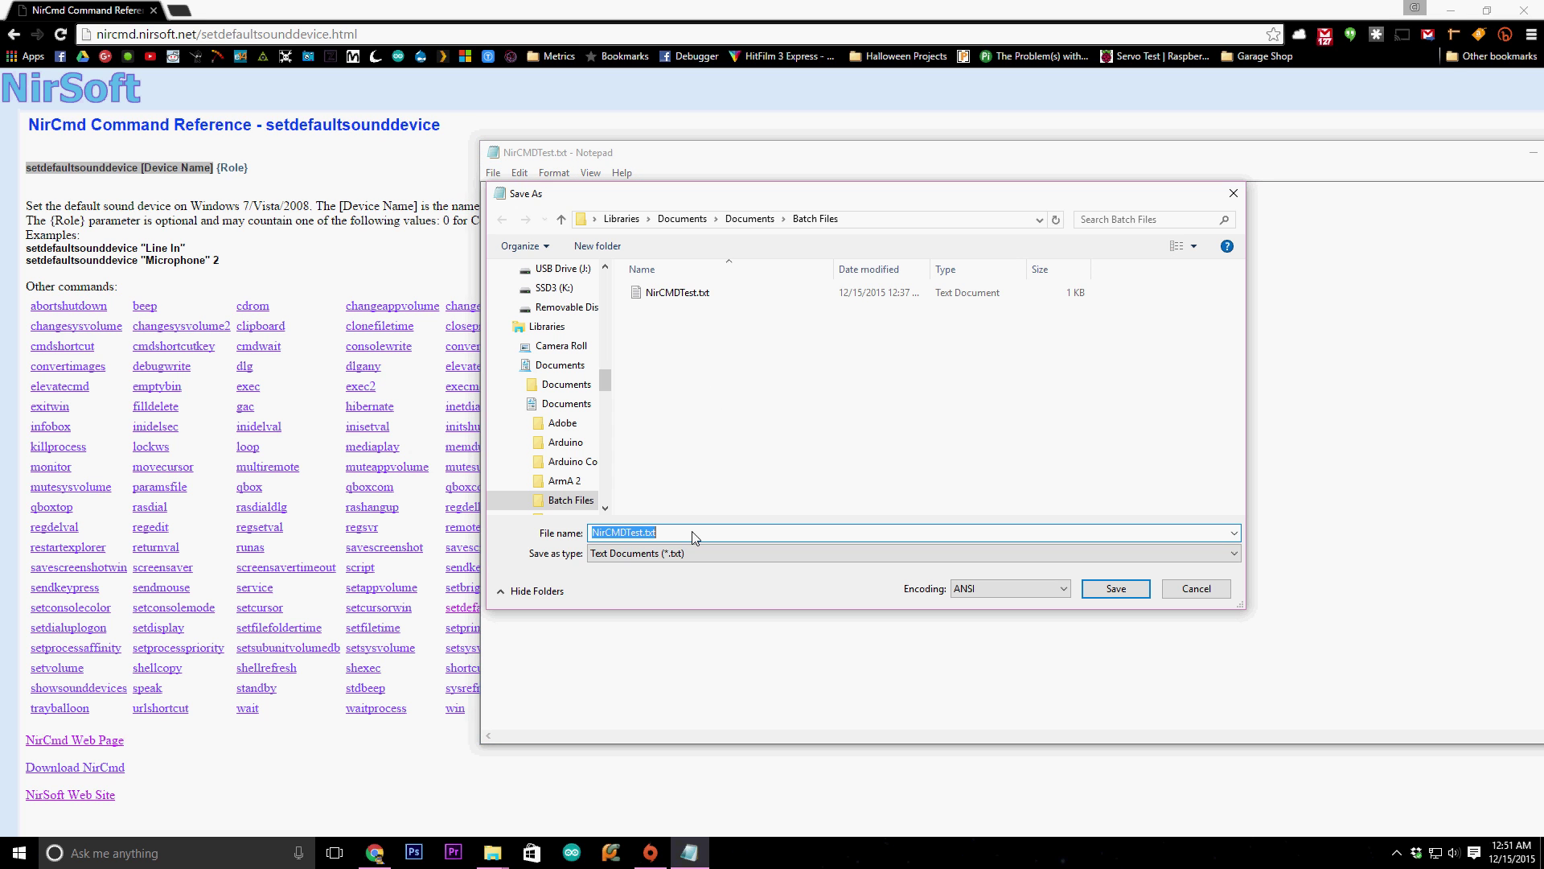
{"action": "left_click", "coordinate": [641, 534]}
{"action": "key", "text": "shift+Left"}
{"action": "key", "text": "shift+Right"}
{"action": "key", "text": "shift+Left"}
{"action": "key", "text": "ctrl+a"}
{"action": "type", "text": "D"}
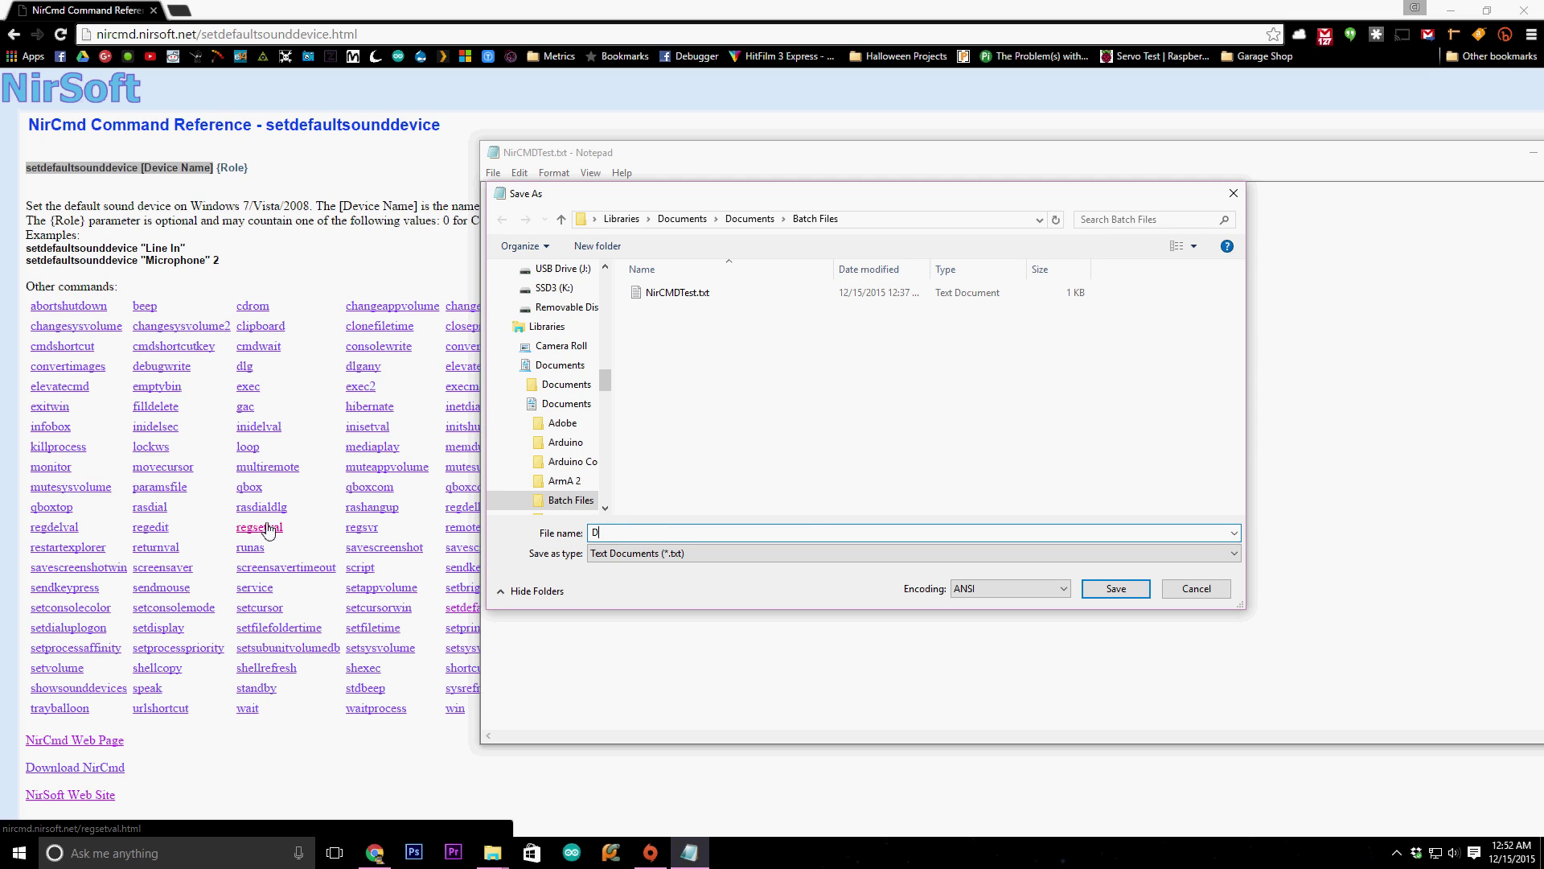
{"action": "key", "text": "BackSpace"}
{"action": "type", "text": "defaultsounddevice.cmd"}
{"action": "left_click", "coordinate": [1094, 590]}
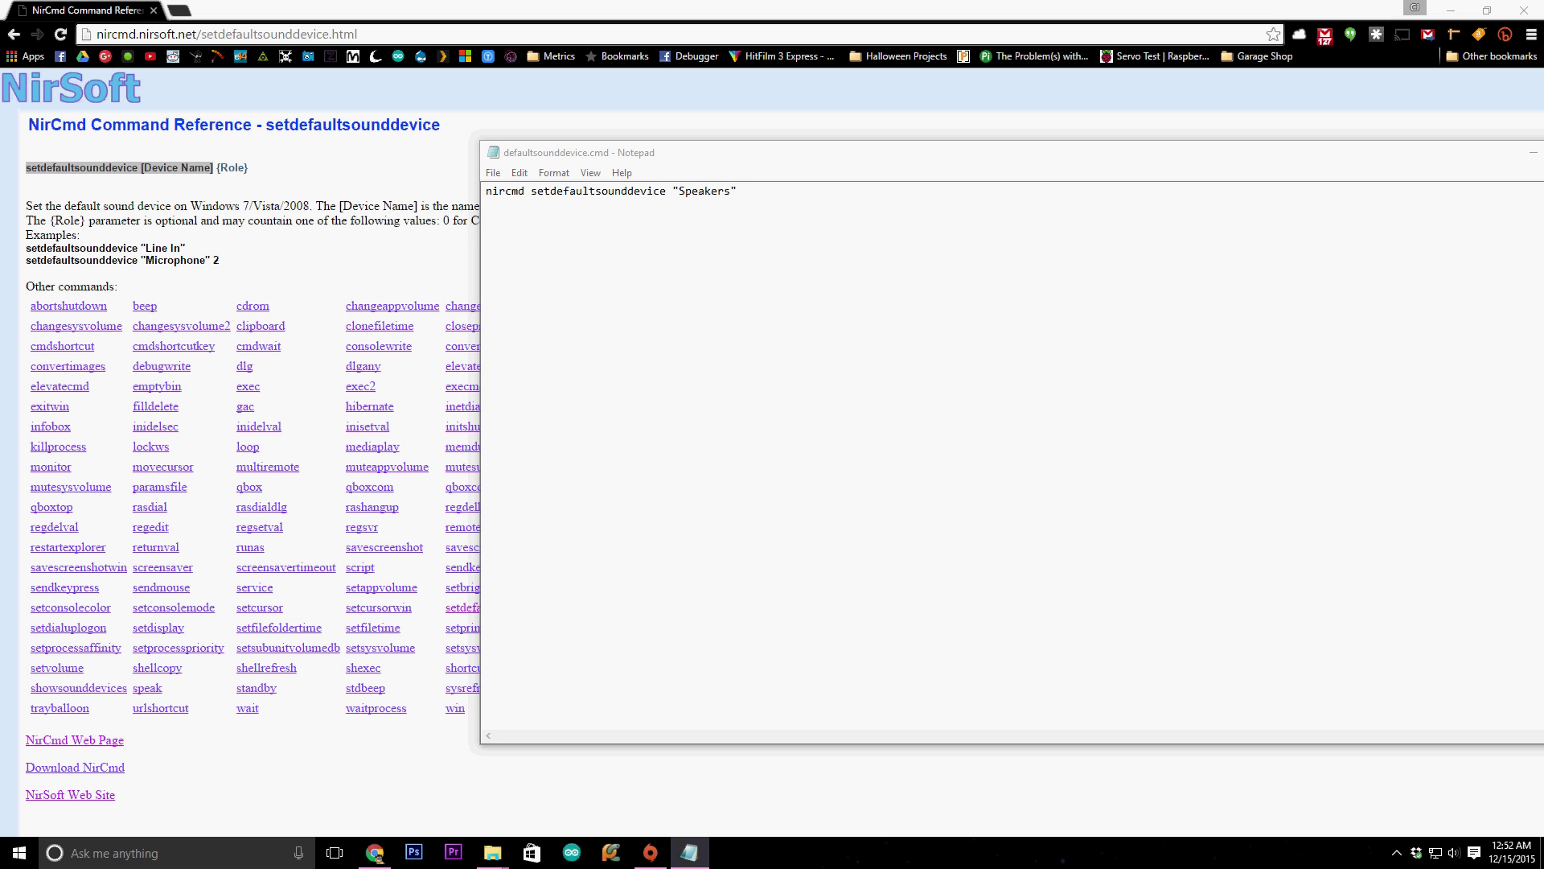
- Open the Windows Startup folder by running shell:startup, and move its window to uncover the script's title
{"action": "left_click", "coordinate": [171, 864]}
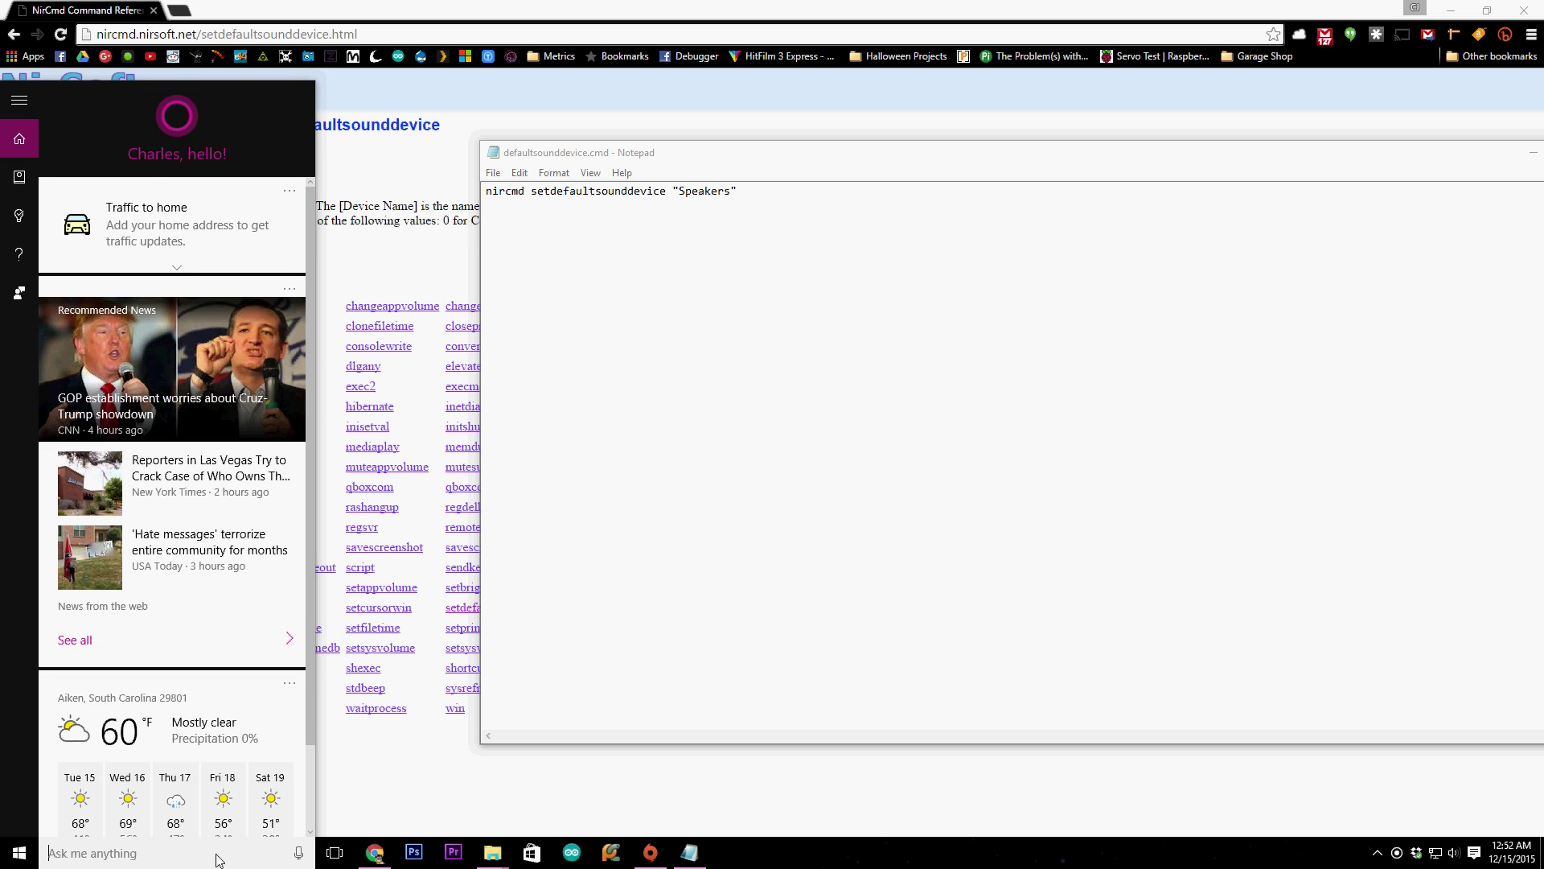
{"action": "key", "text": "super+r"}
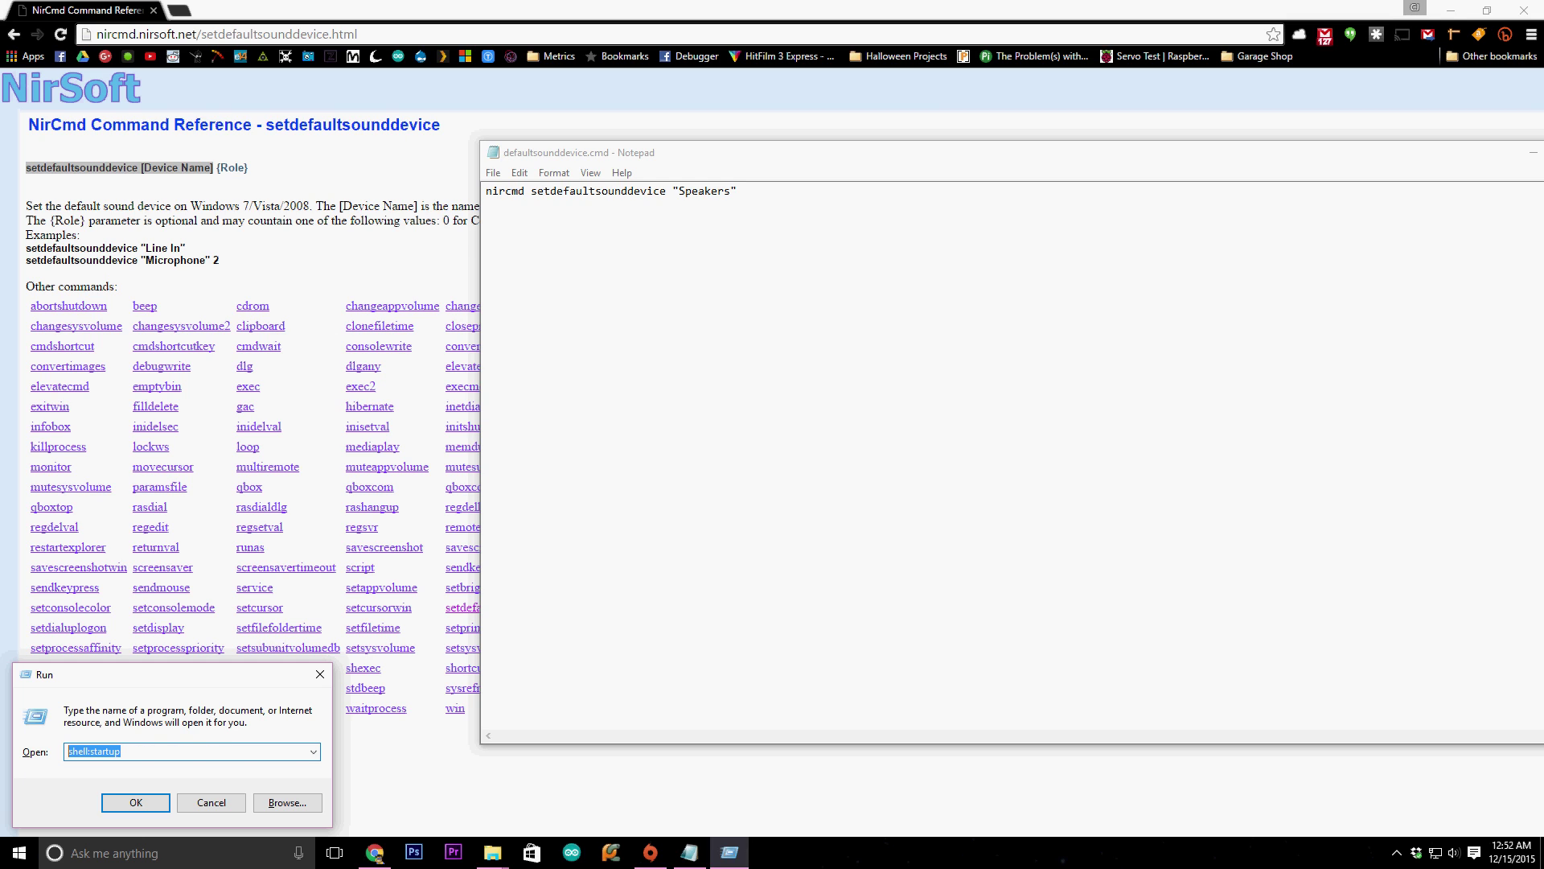
{"action": "key", "text": "Return"}
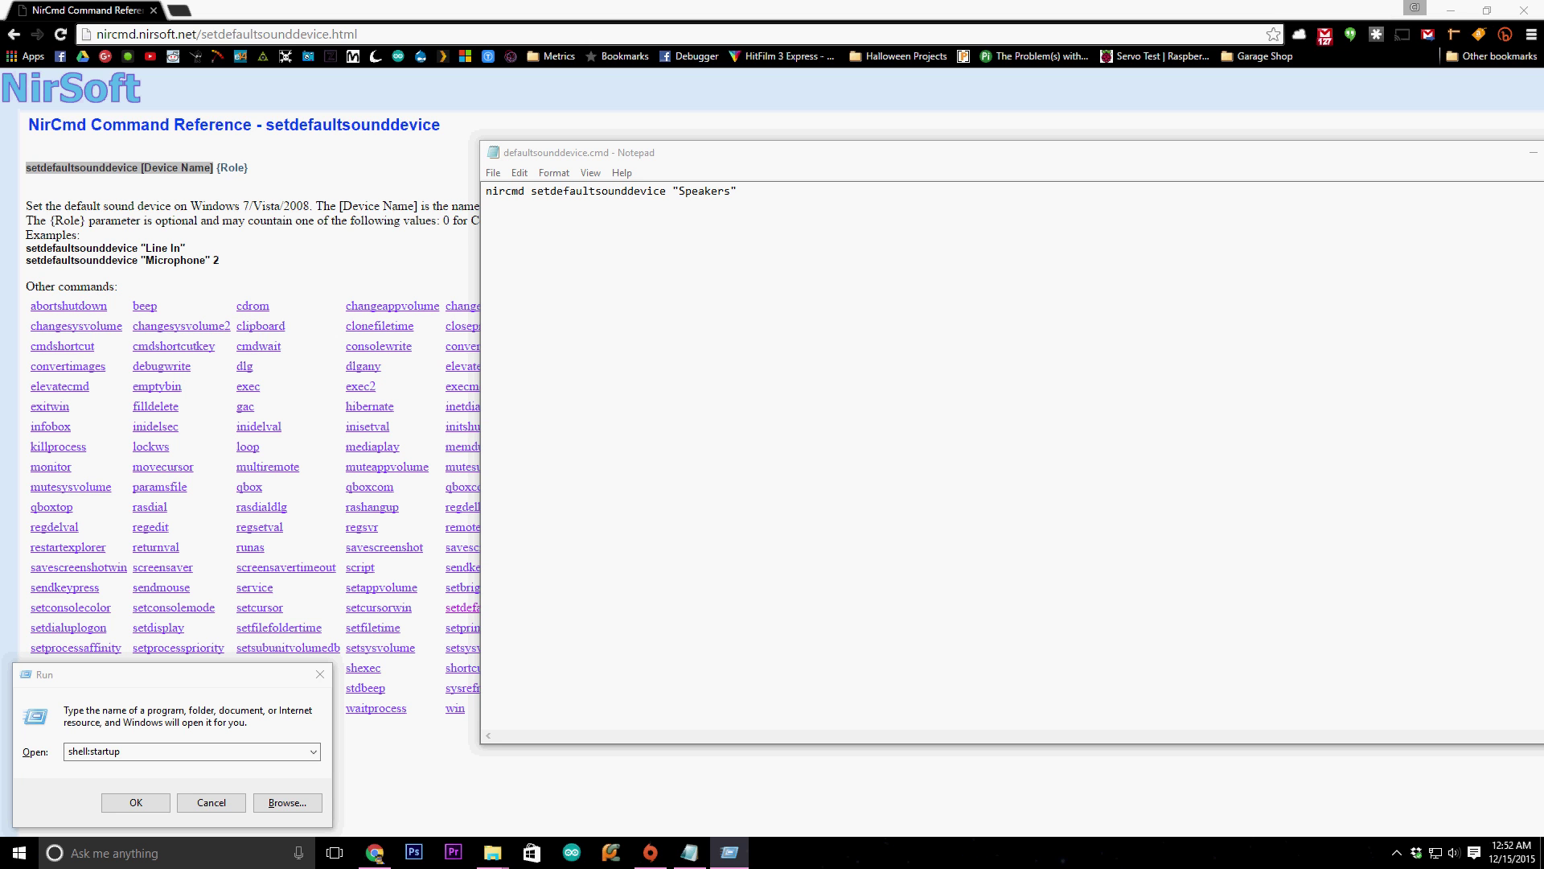
{"action": "left_click", "coordinate": [143, 802]}
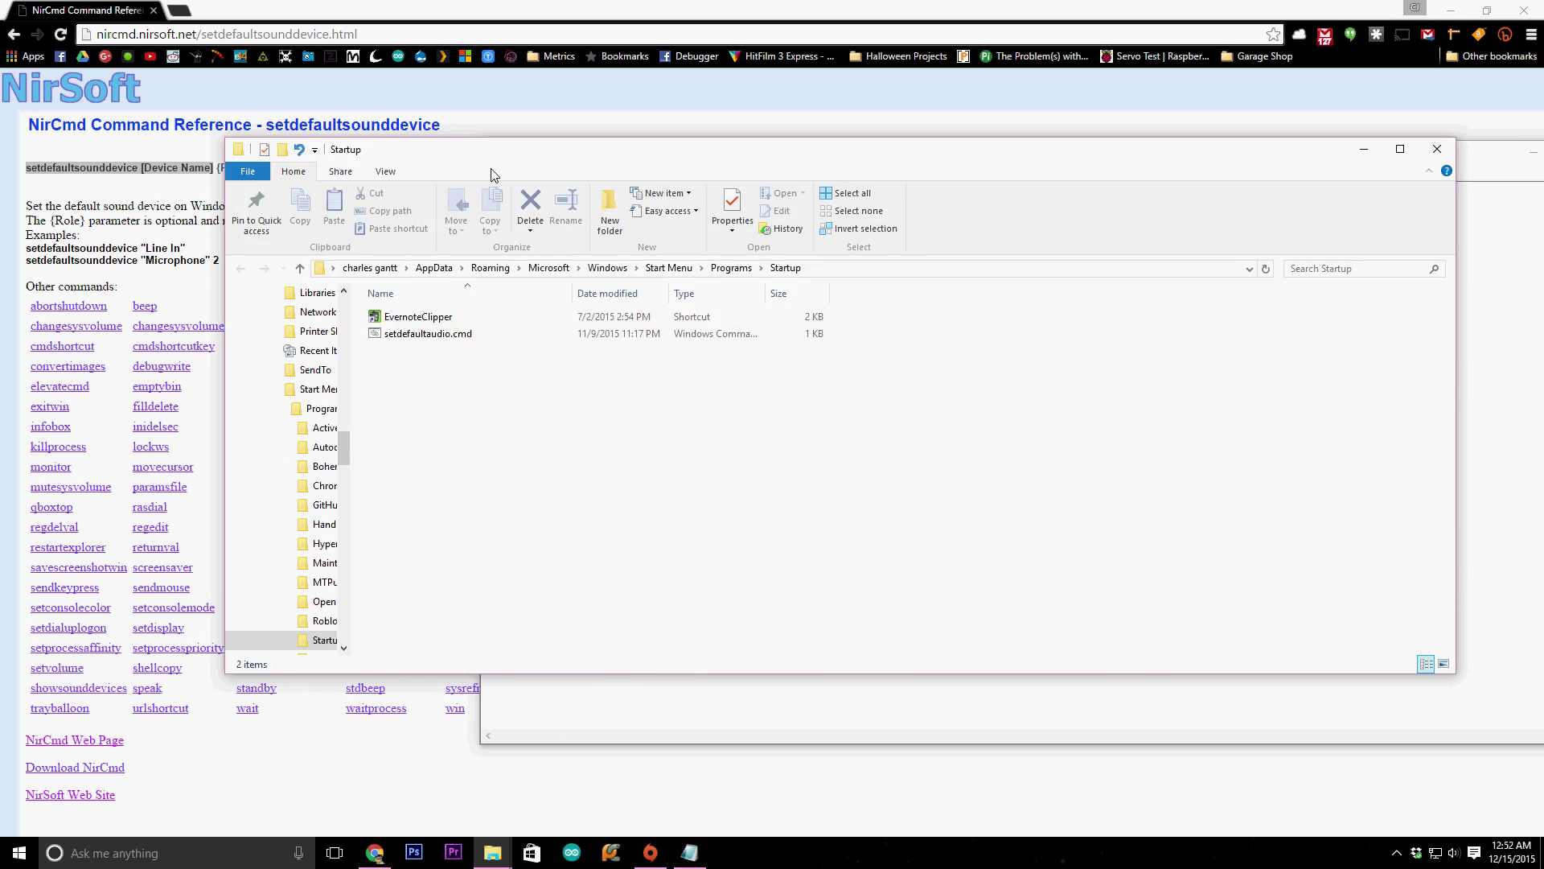
{"action": "left_click_drag", "start_coordinate": [493, 157], "coordinate": [619, 218]}
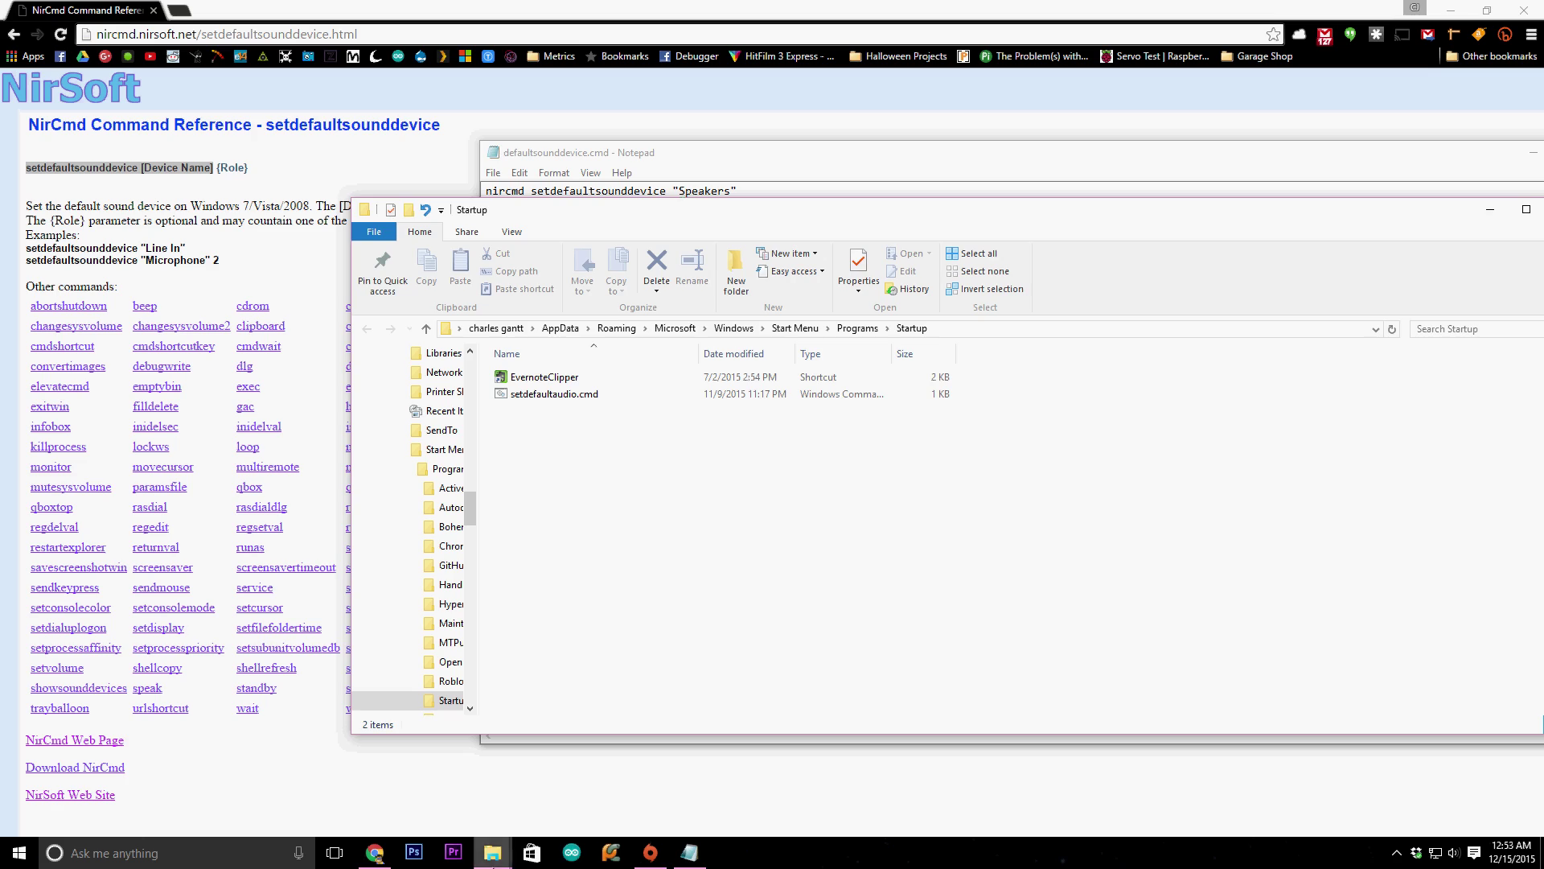
- Copy setdefaultaudio.cmd from the Batch Files folder to the clipboard and bring the Startup folder window back in front
{"action": "mouse_move", "coordinate": [493, 852]}
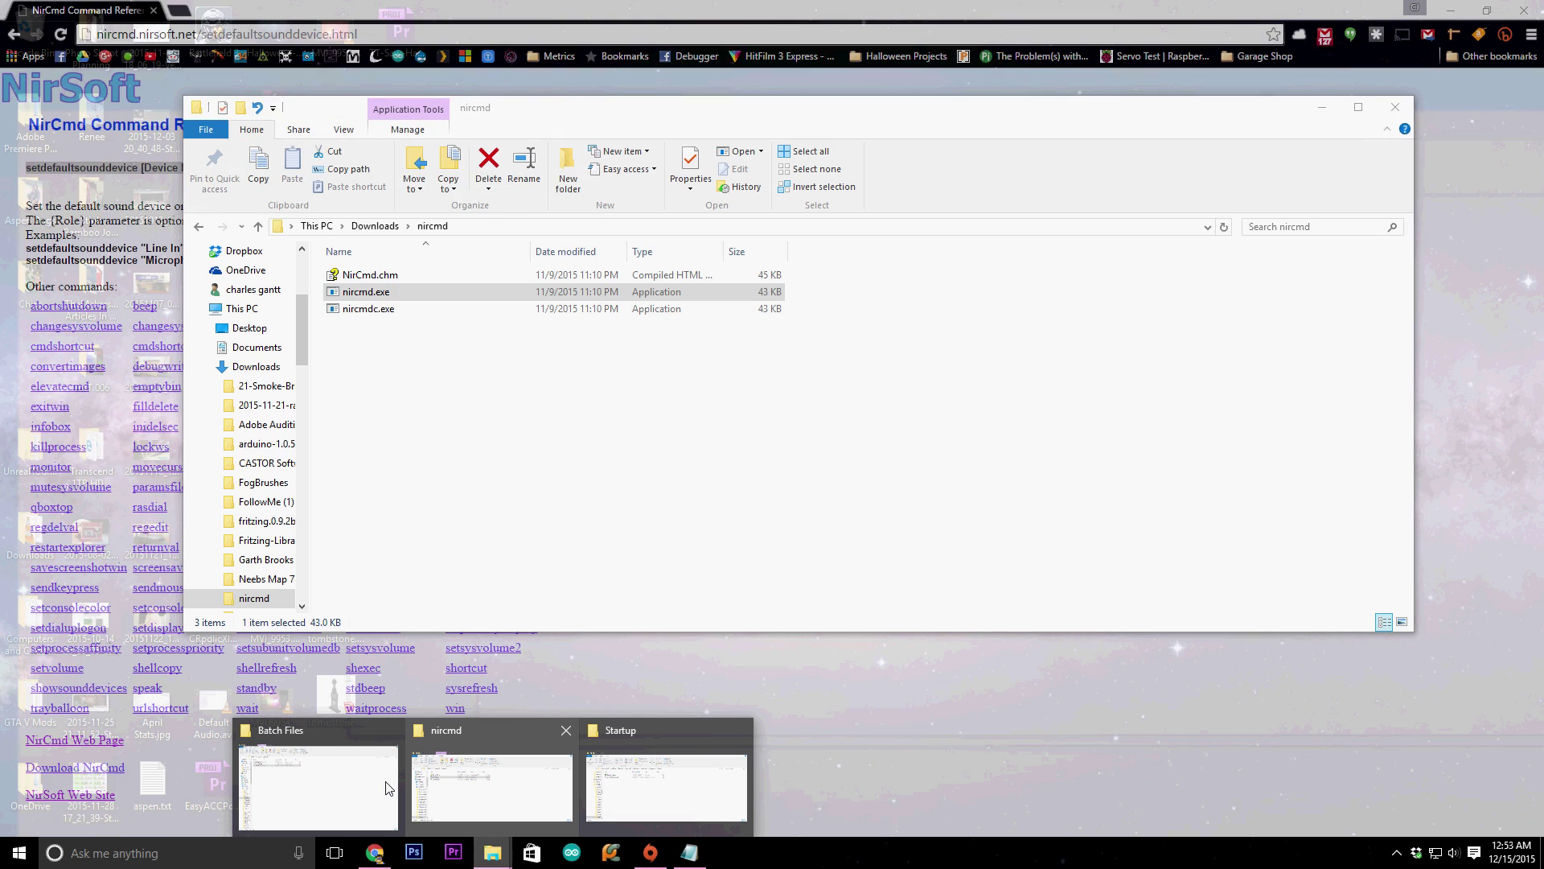
{"action": "left_click", "coordinate": [389, 789]}
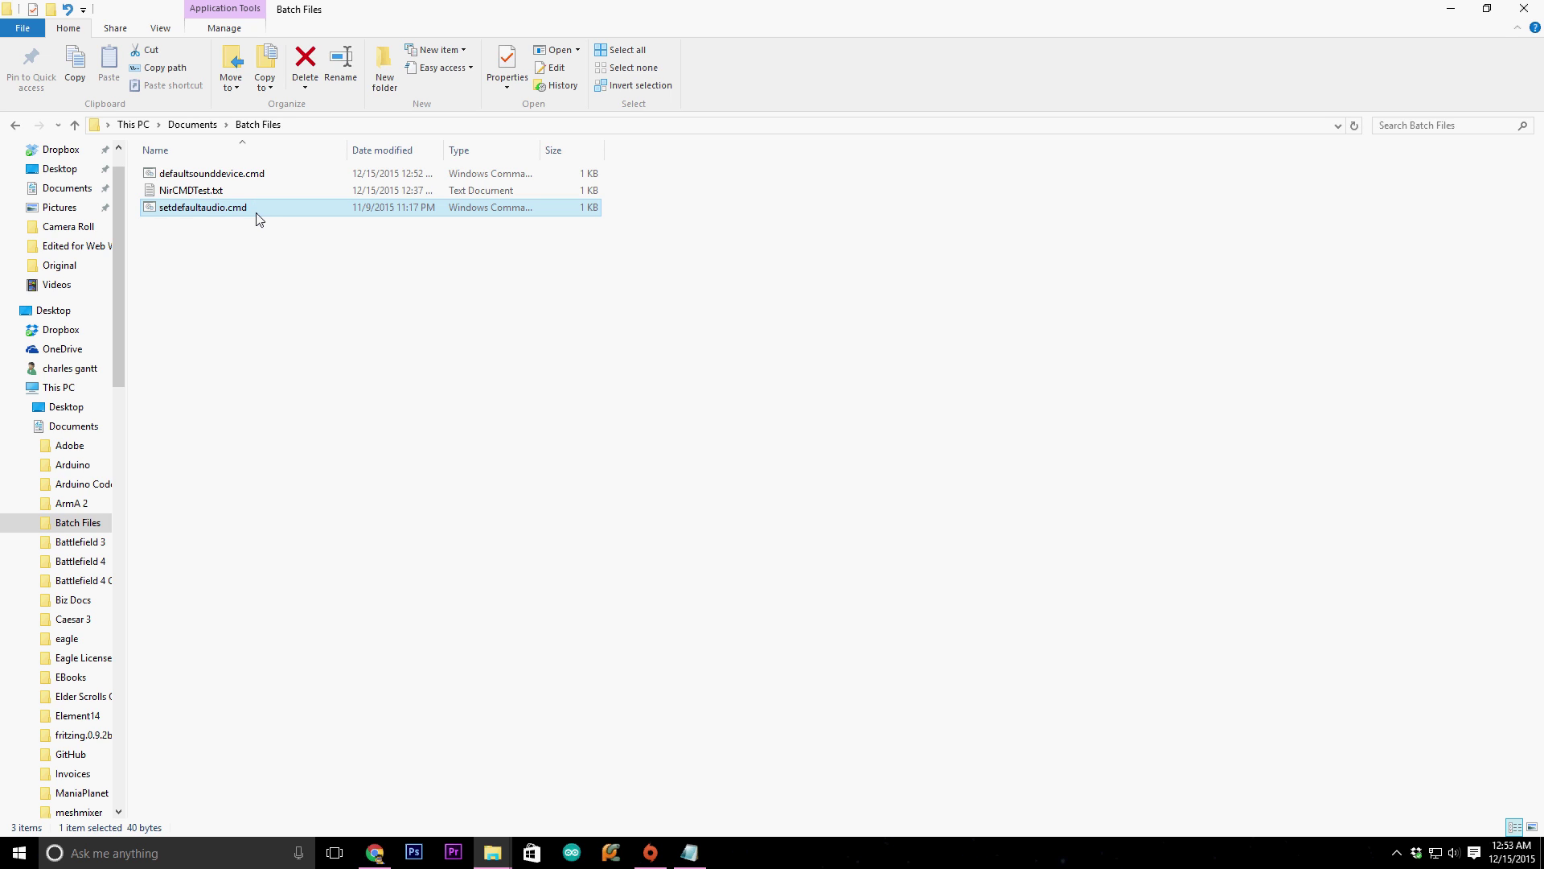
{"action": "key", "text": "ctrl+c"}
{"action": "left_click", "coordinate": [492, 852]}
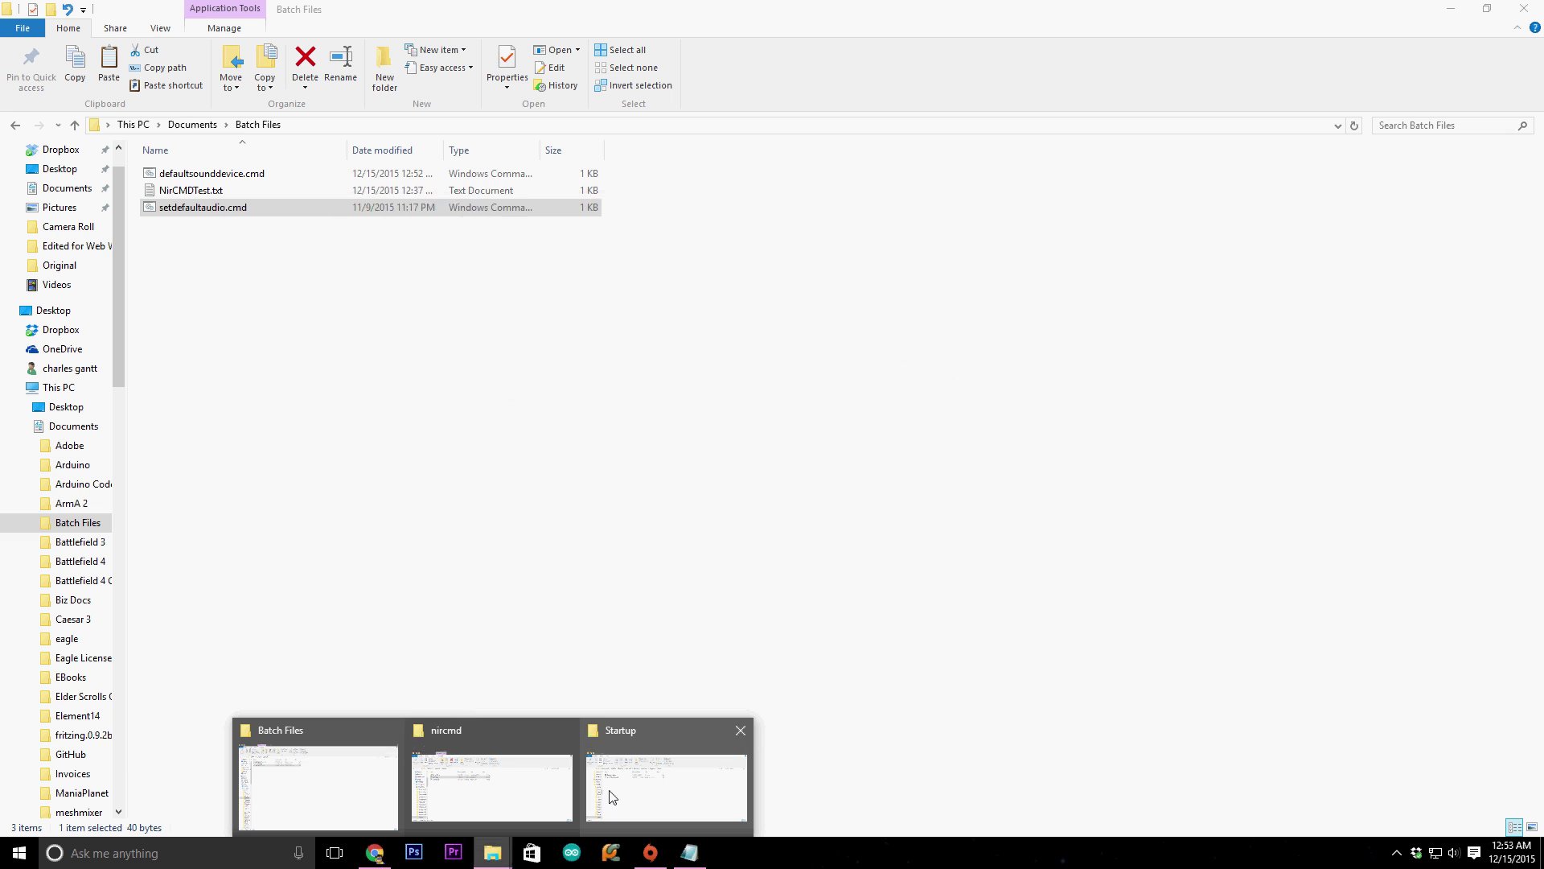
{"action": "left_click", "coordinate": [612, 792]}
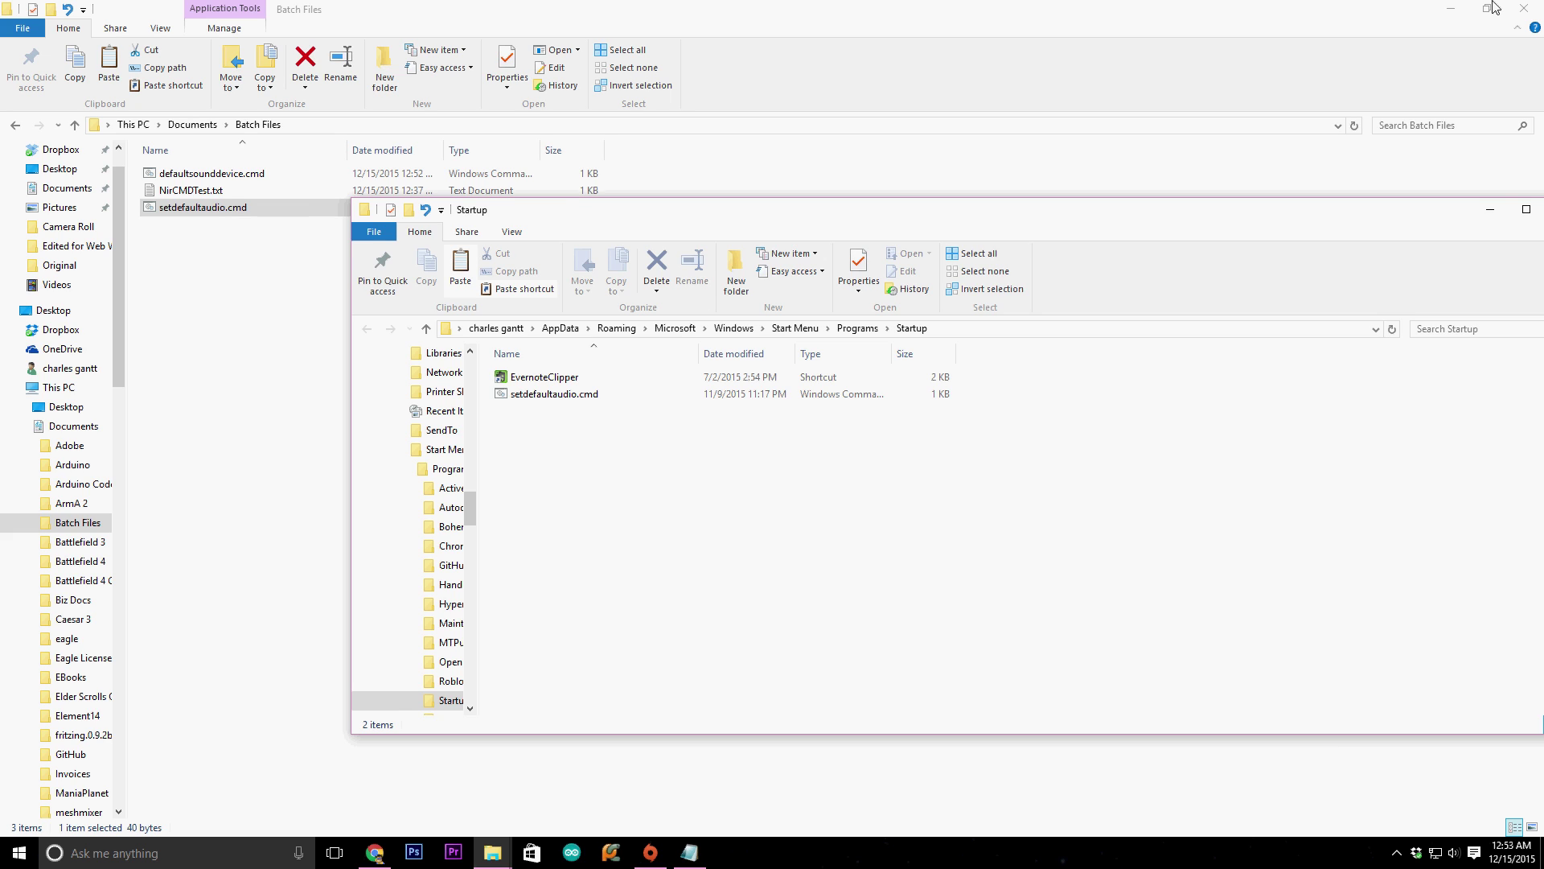
- Open the Windows sound settings showing the list of playback devices
{"action": "right_click", "coordinate": [1454, 853]}
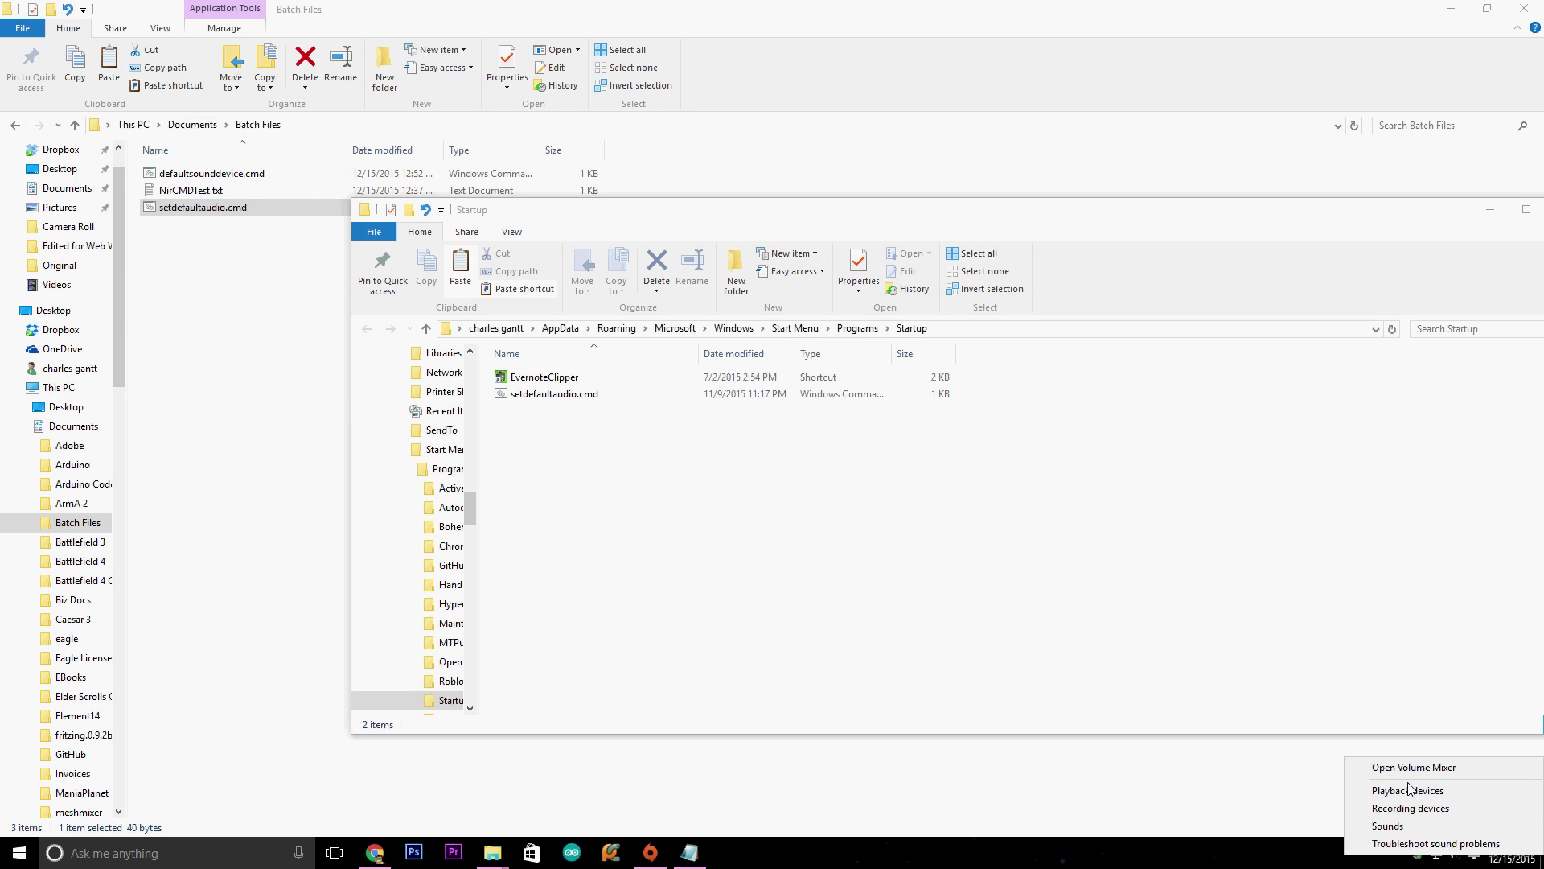
{"action": "left_click", "coordinate": [1410, 790]}
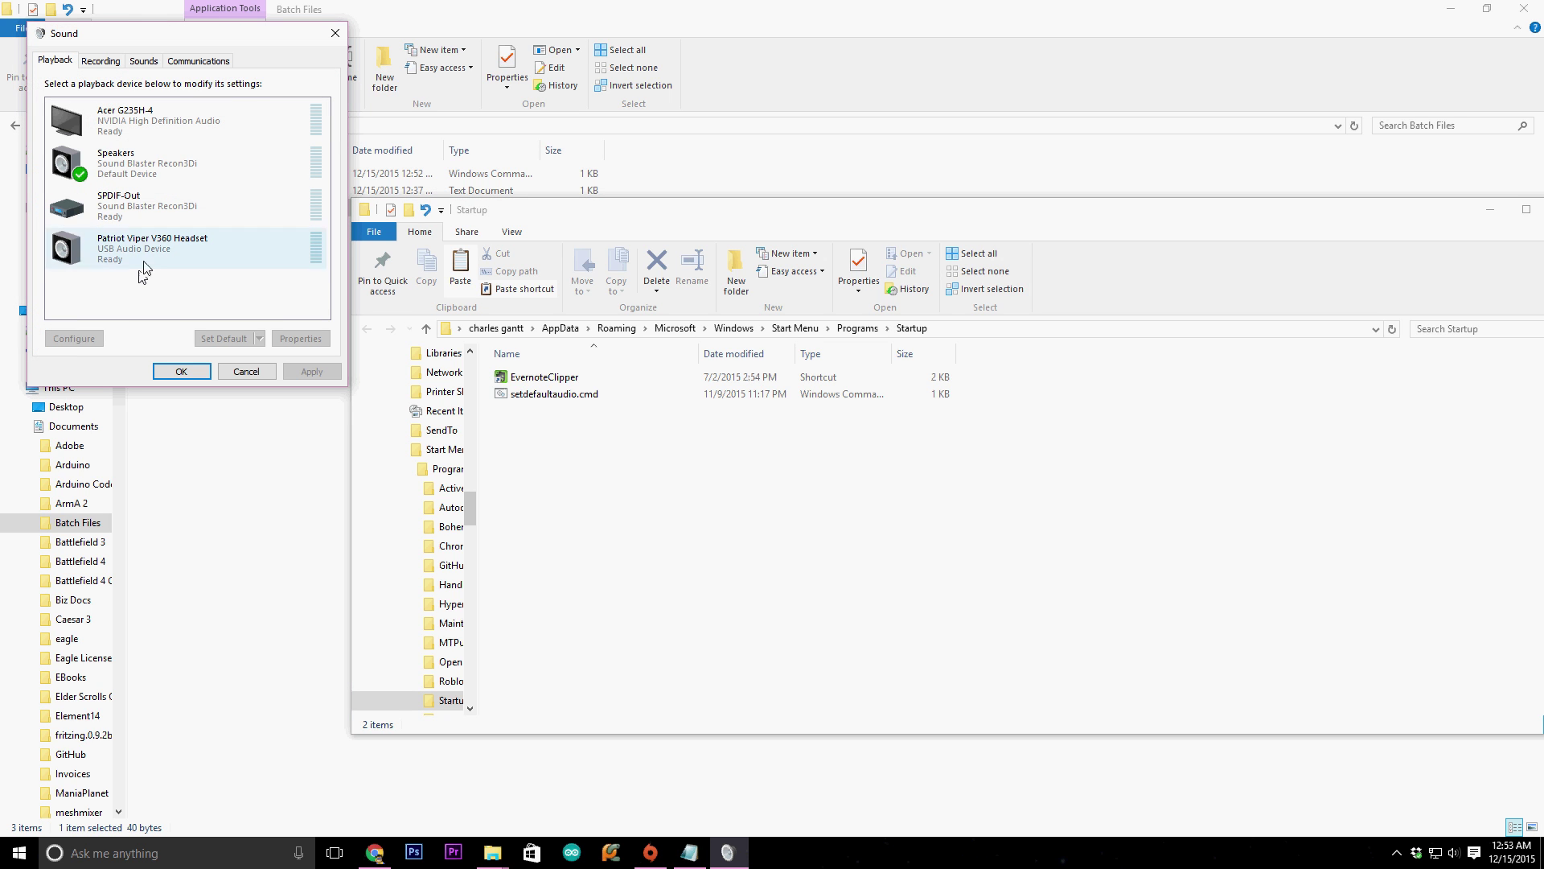